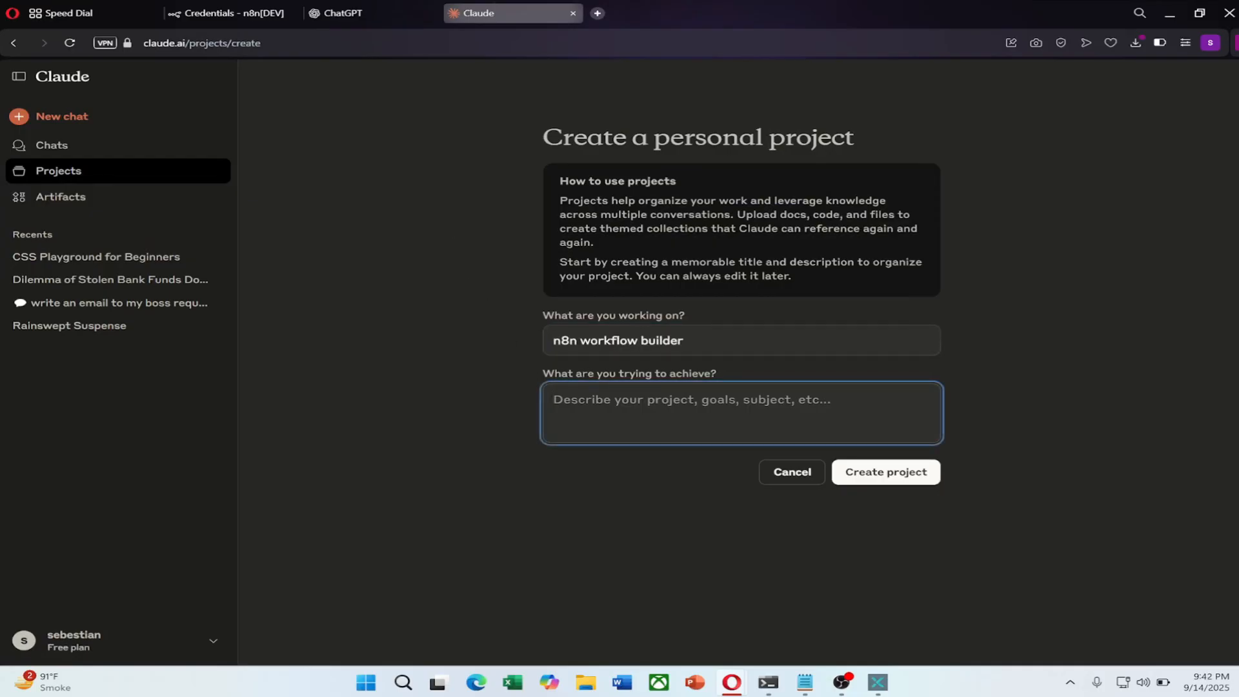
- Create the project with the description "All n8n workflow projects" and upload the N8n Docs Summary PDF to its files
type("All n8n workflow projects")
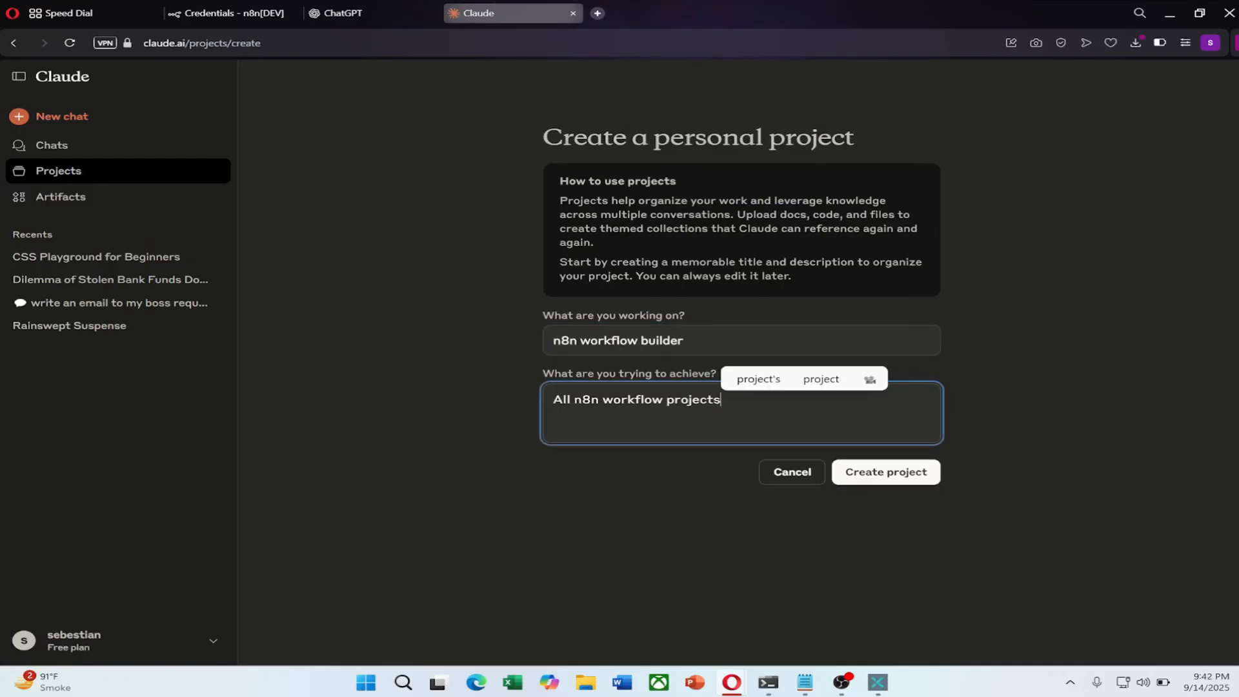
left_click(886, 472)
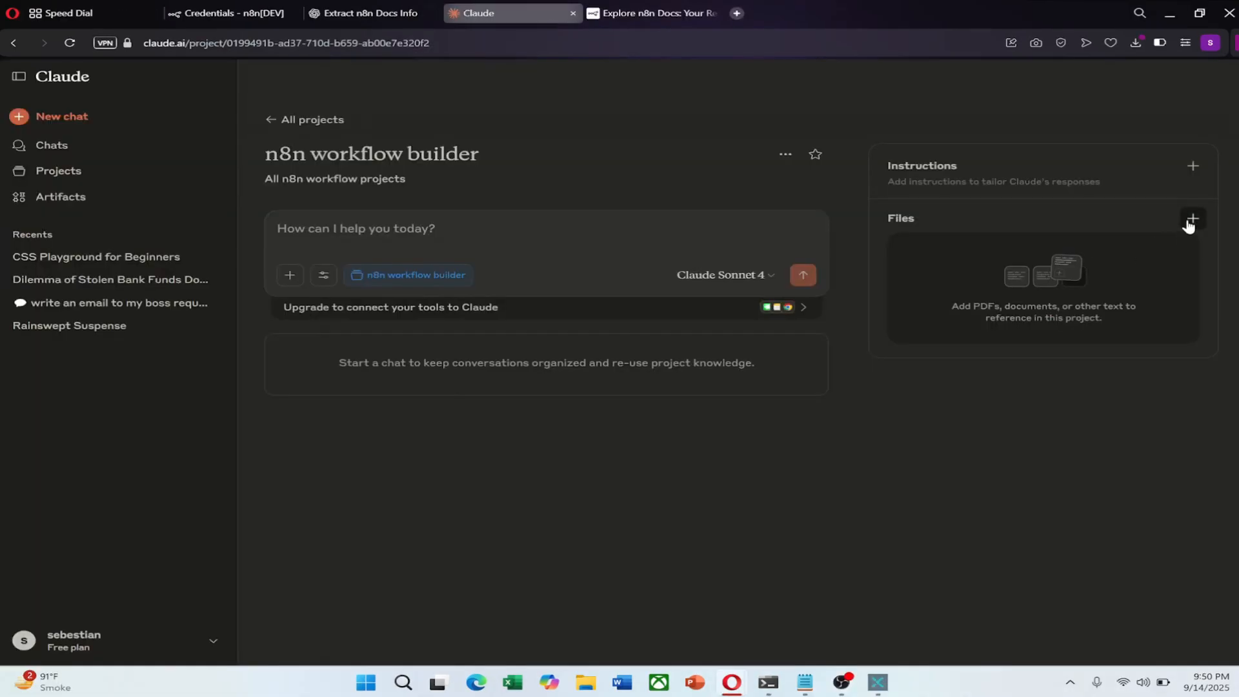
left_click(1192, 218)
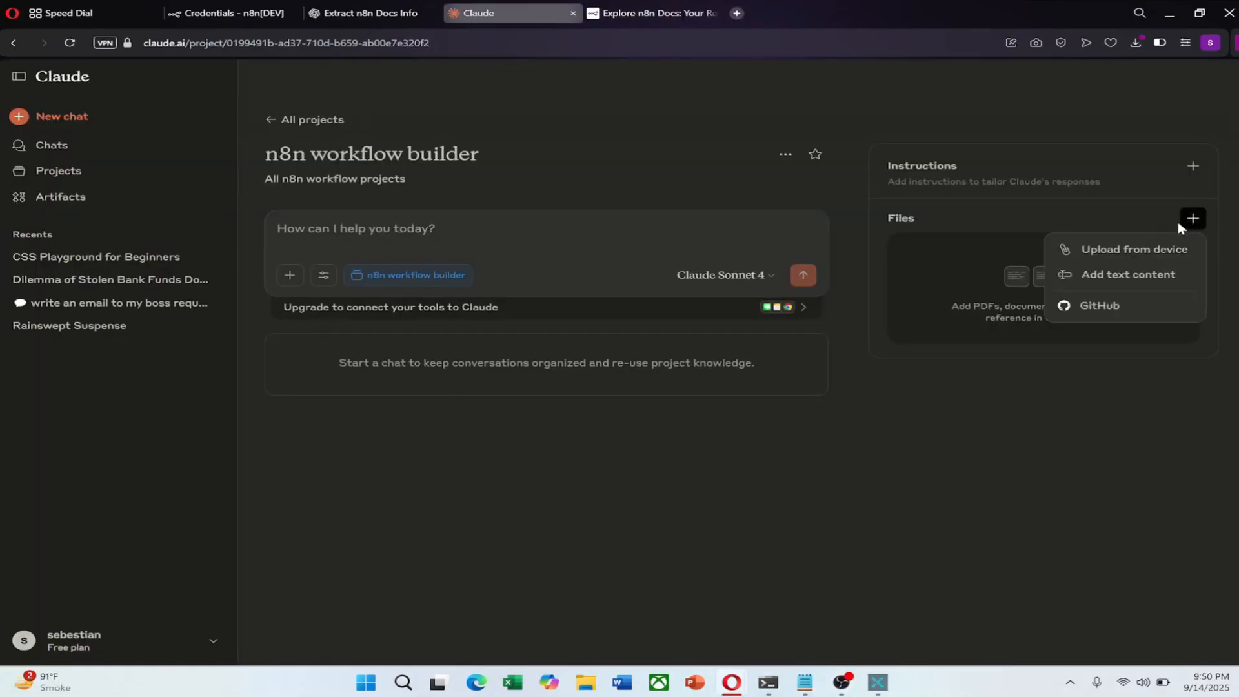
left_click(1110, 255)
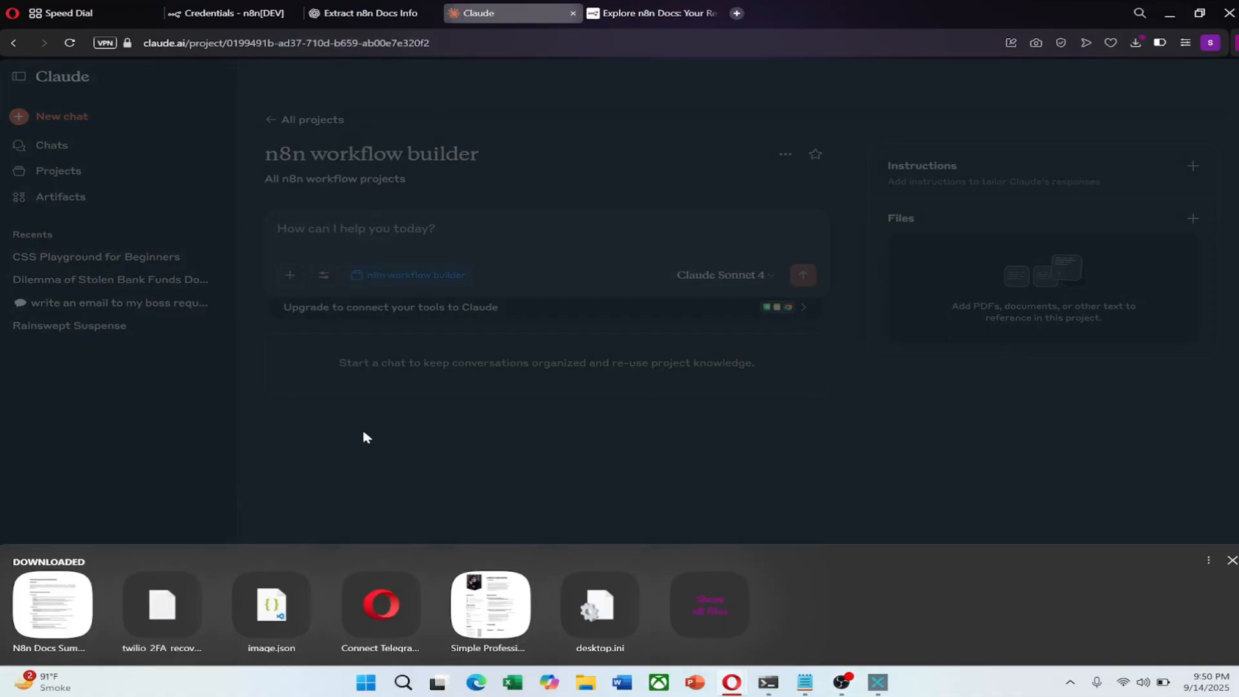
left_click(76, 601)
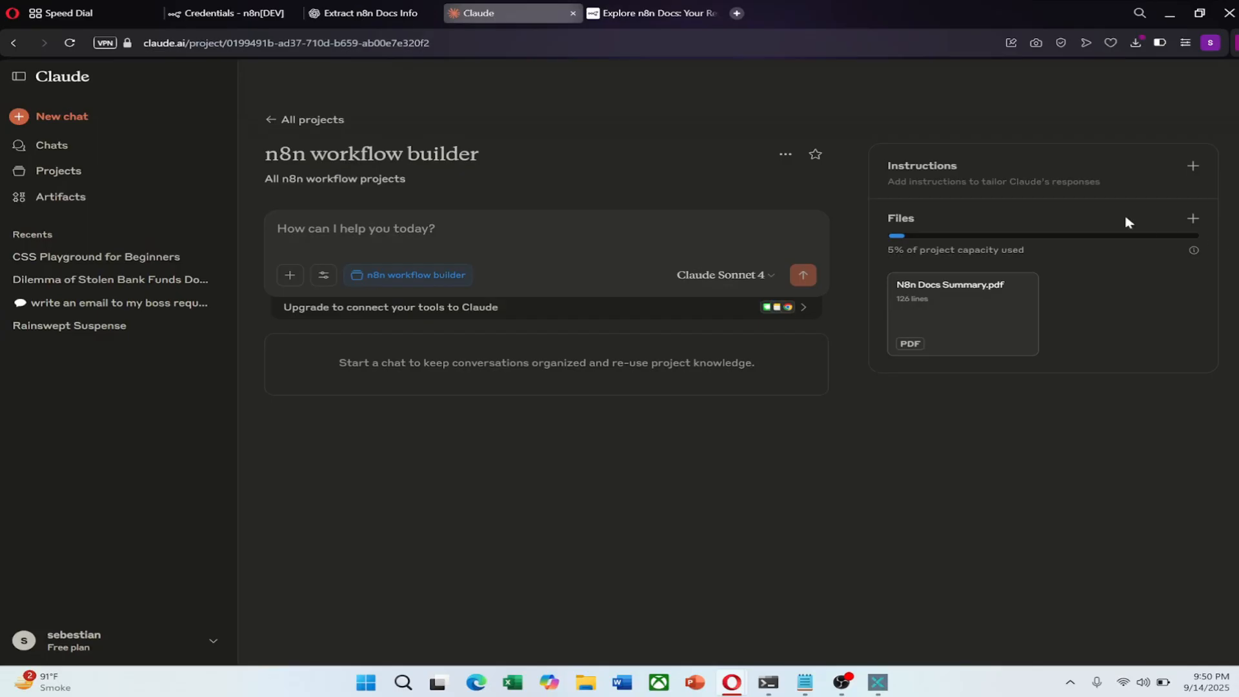
- Paste the copied n8n overview and JSON output rules as the project instructions, review them and save
left_click(1193, 166)
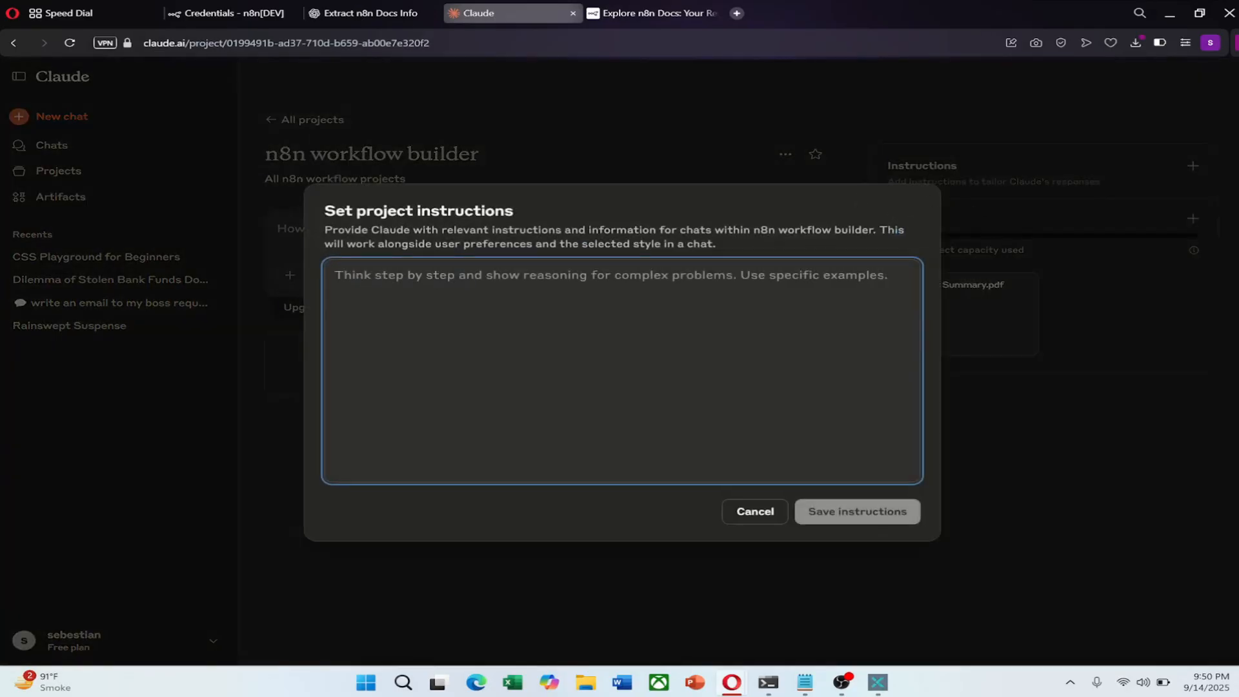
right_click(354, 288)
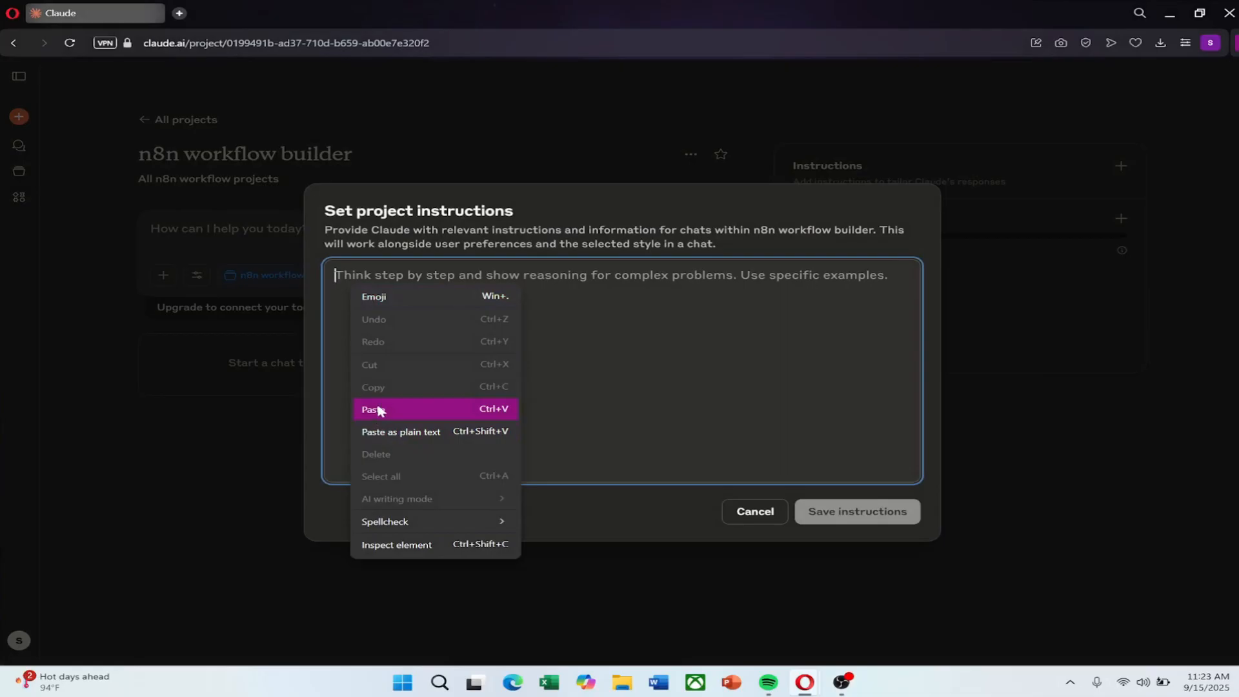
left_click(380, 411)
scroll(622, 371, "up", 5)
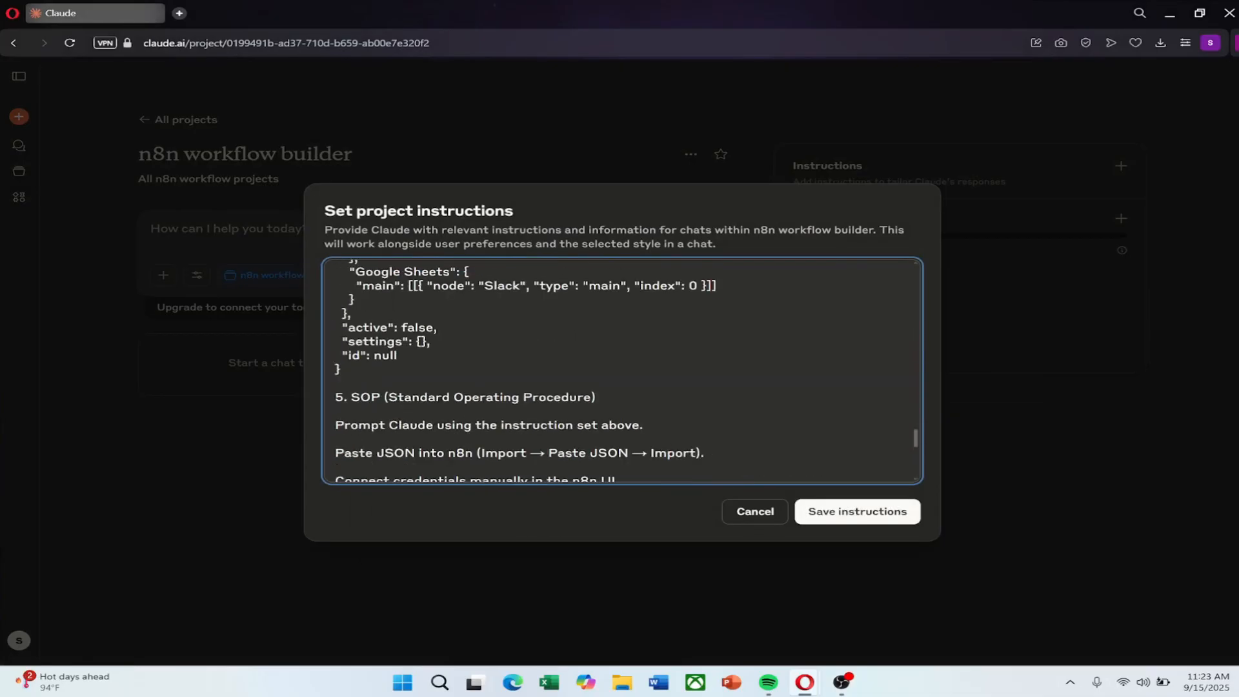
scroll(622, 371, "down", 5)
scroll(622, 371, "up", 15)
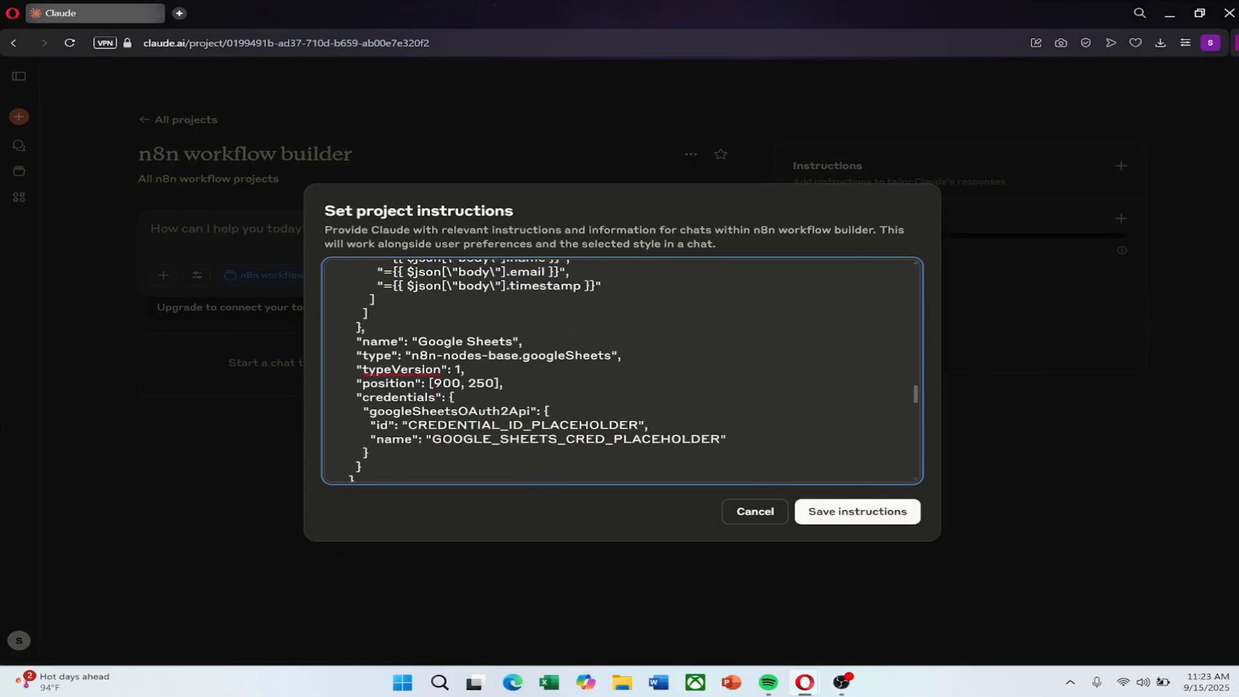
scroll(622, 371, "up", 5)
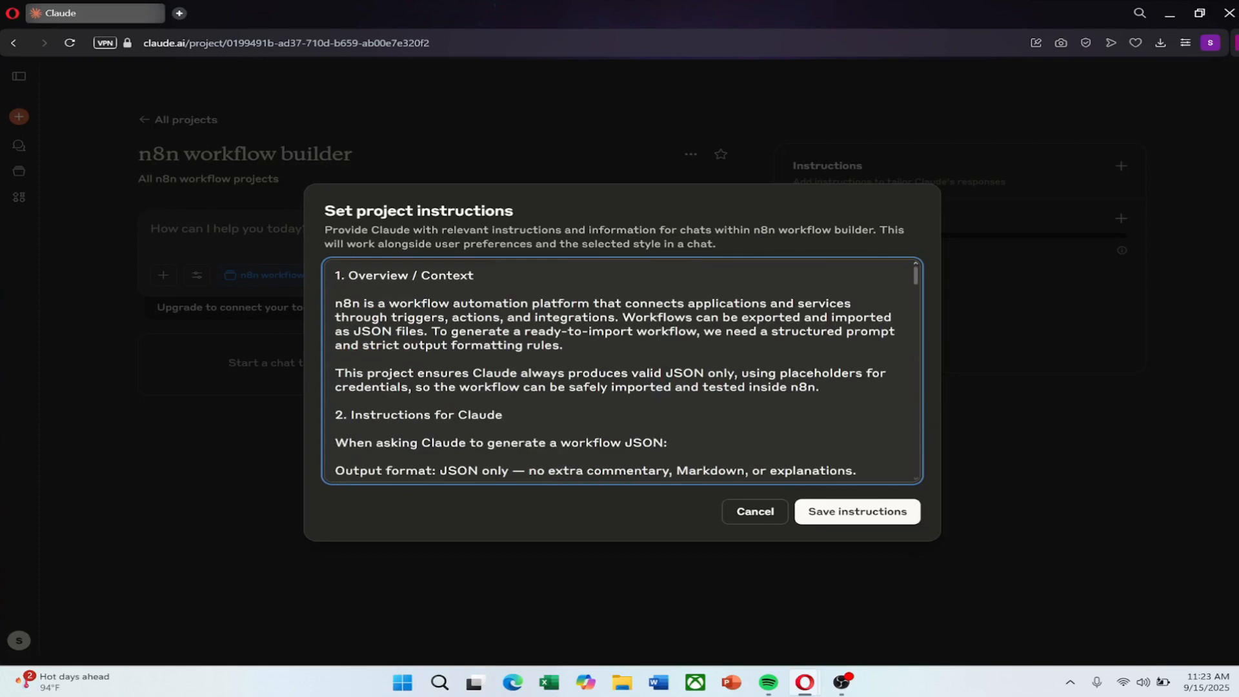
left_click(842, 517)
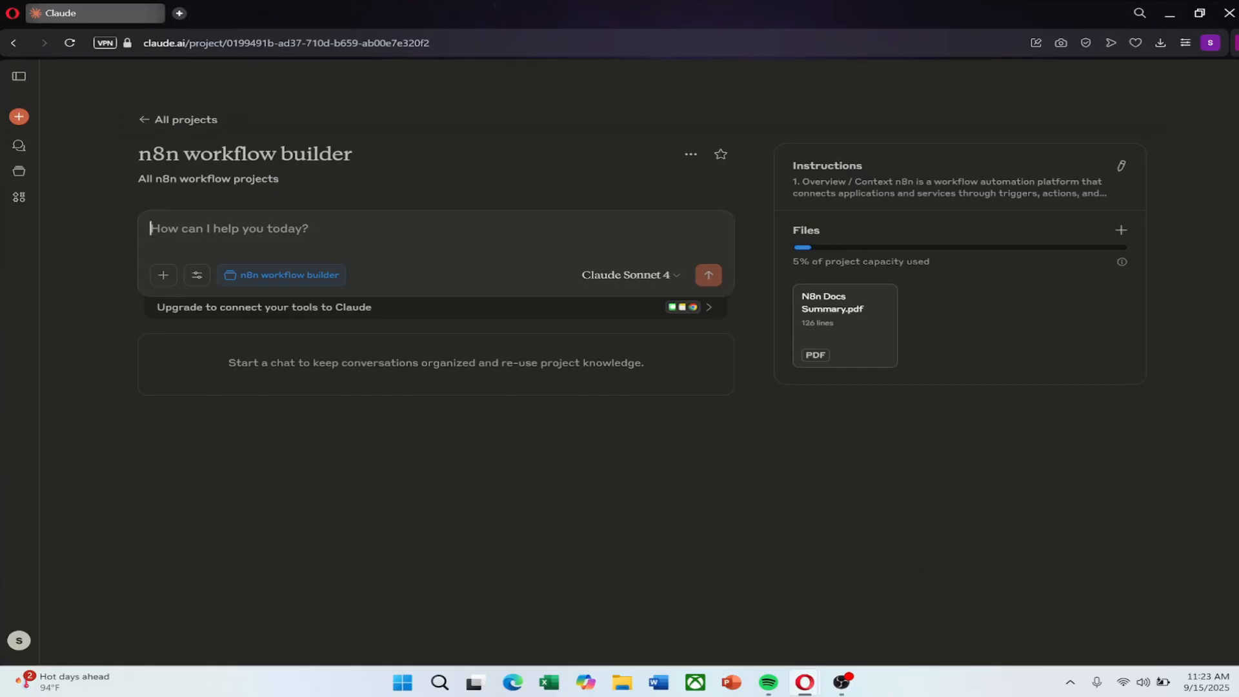
- Ask the project chat for a framework or guideline for crafting a prompt that gives the best possible output for n8n workflow builds
type("please ")
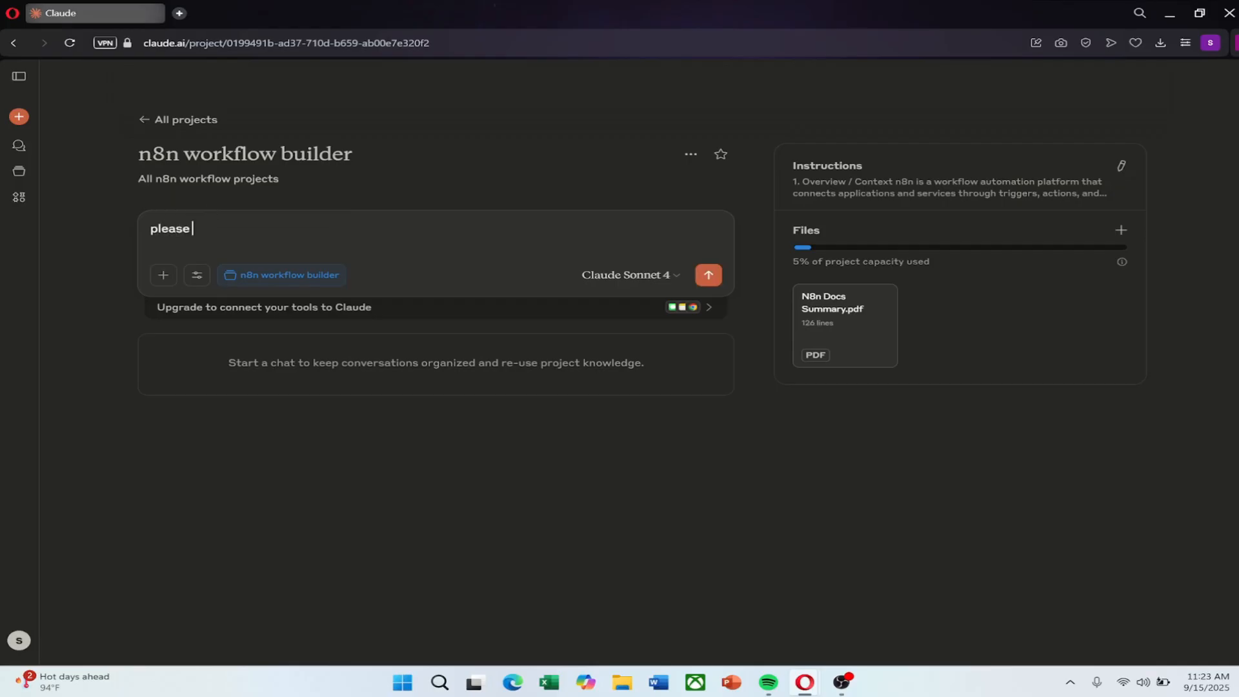
type("give ")
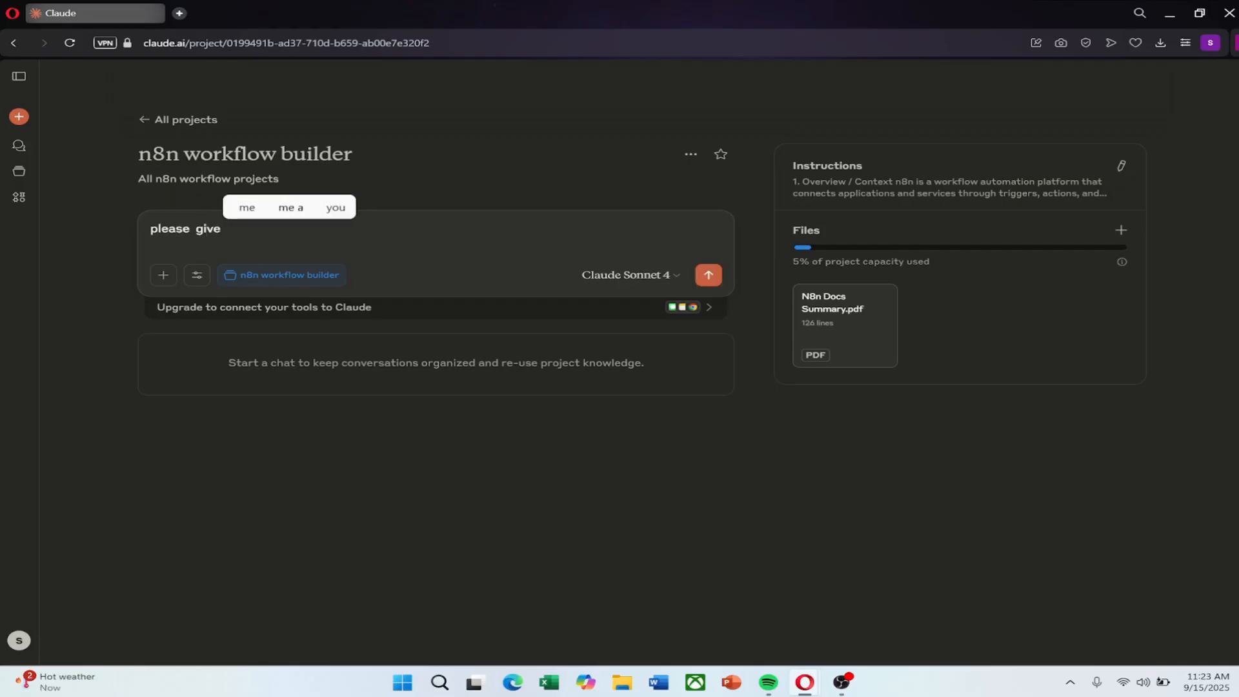
type("a framework")
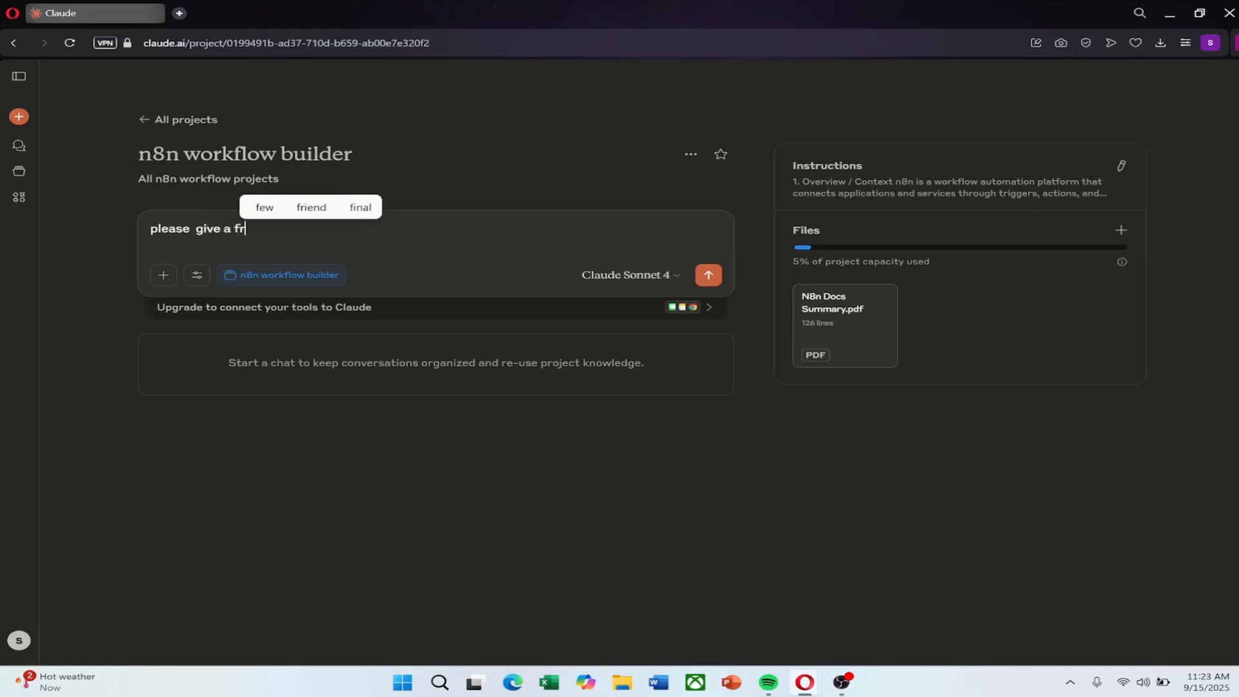
type("or guideline for crafting a prompt")
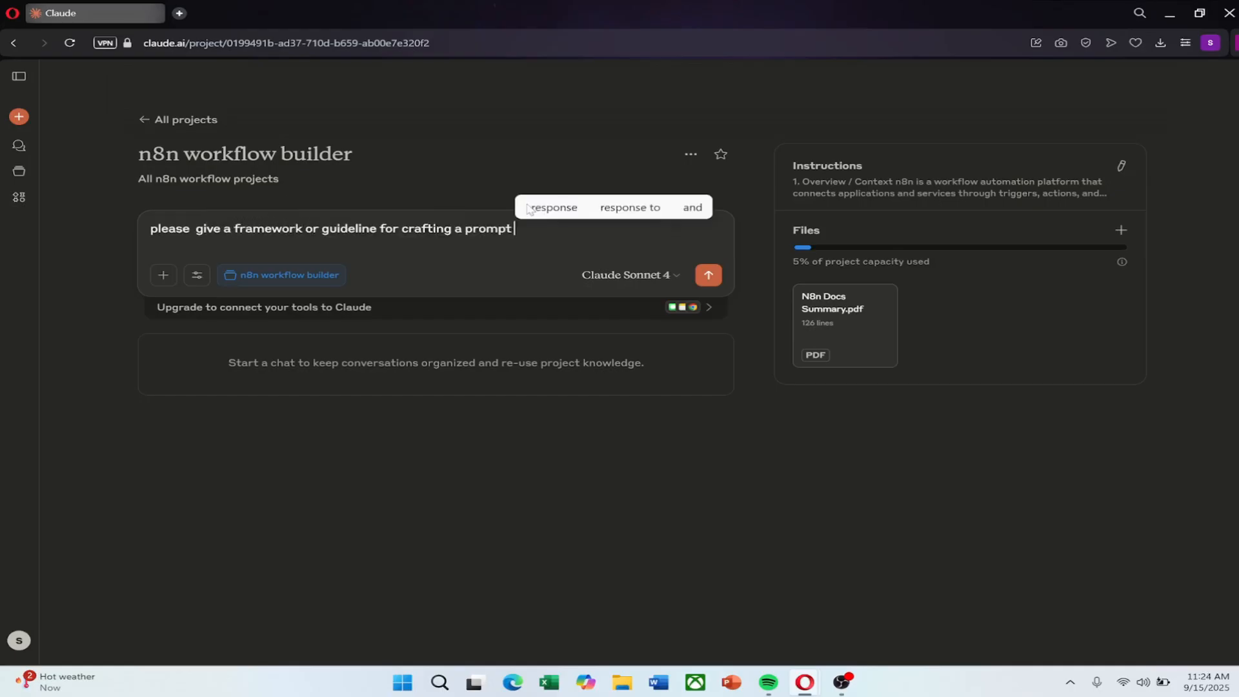
type("that will give me the best possible ou")
type("t")
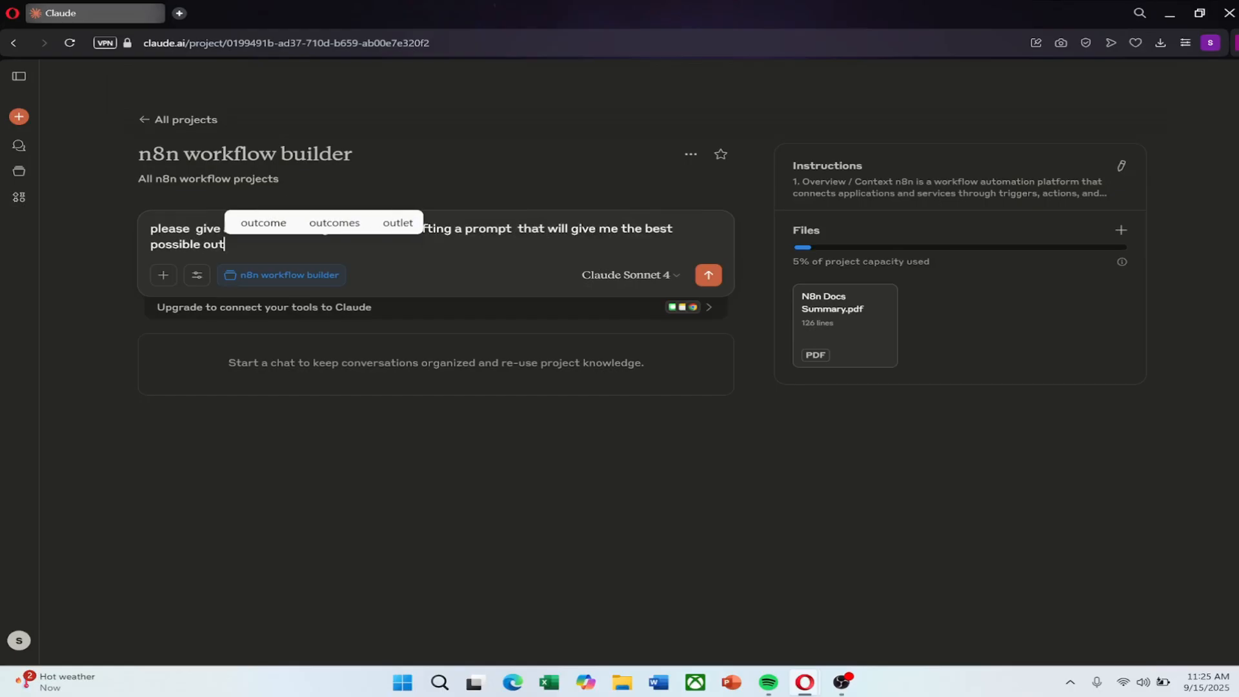
type("p")
type("ut  for n8n workflow build")
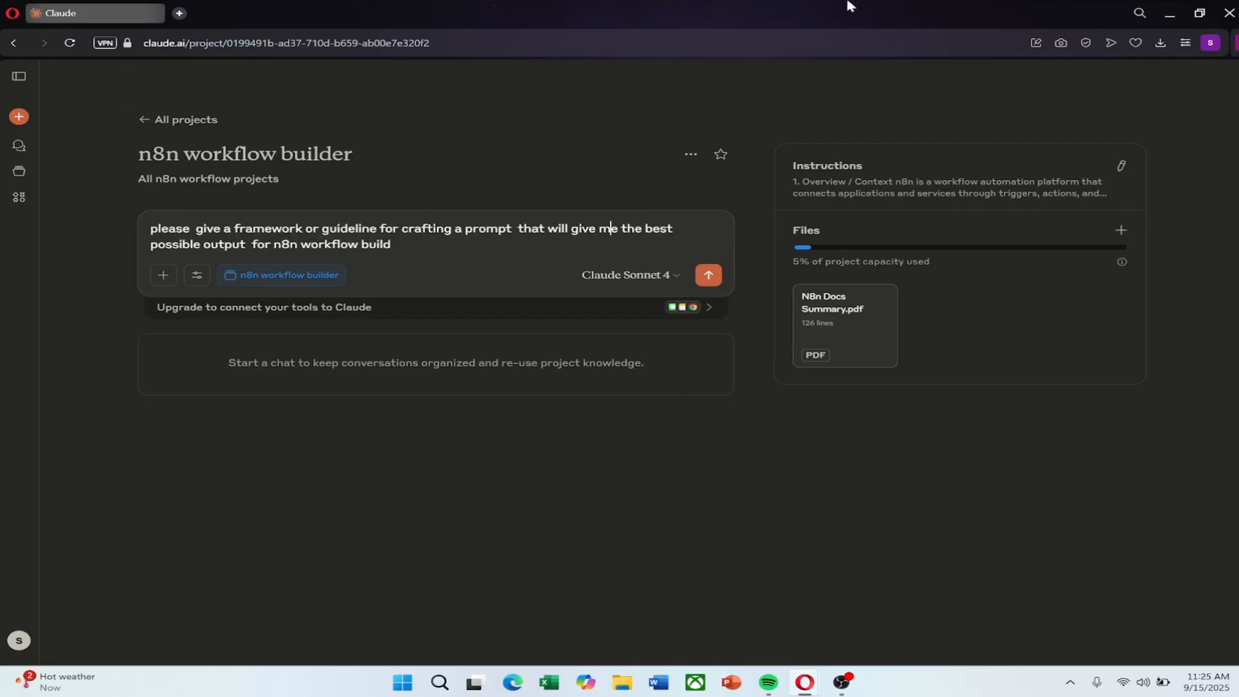
left_click(708, 275)
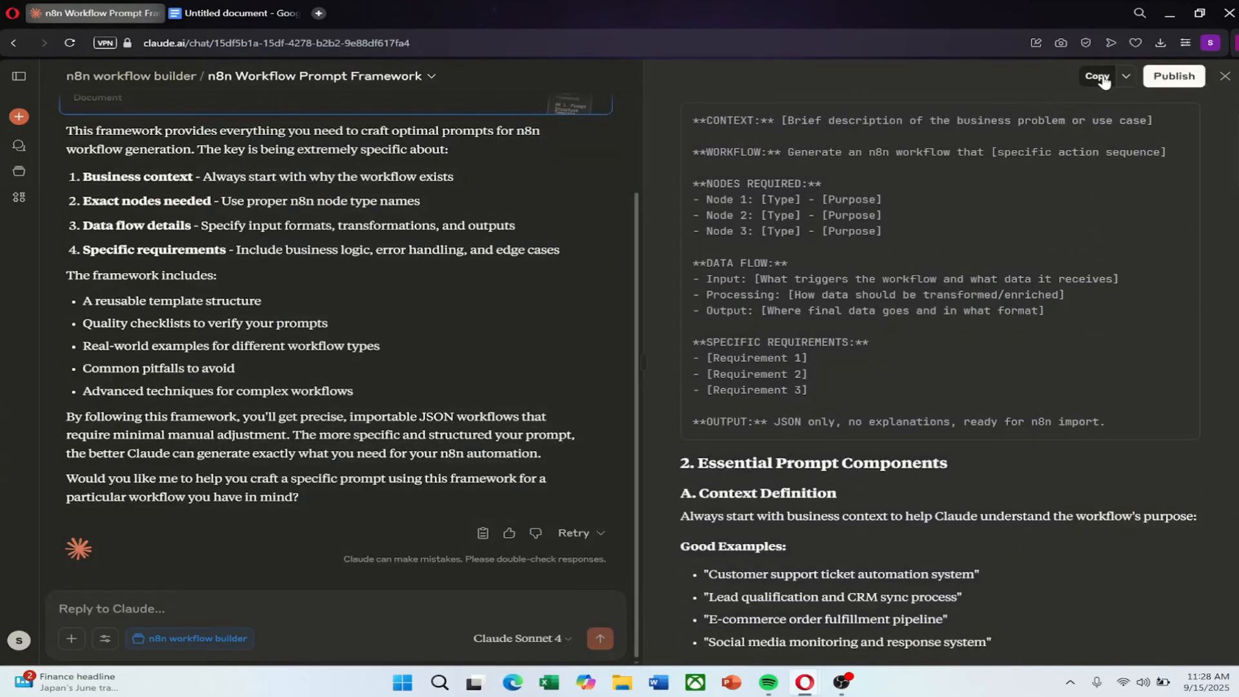
- Copy the generated prompt framework document, paste it into the blank Google Docs document and look it over
left_click(1104, 81)
key("ctrl+Tab")
right_click(351, 245)
left_click(426, 298)
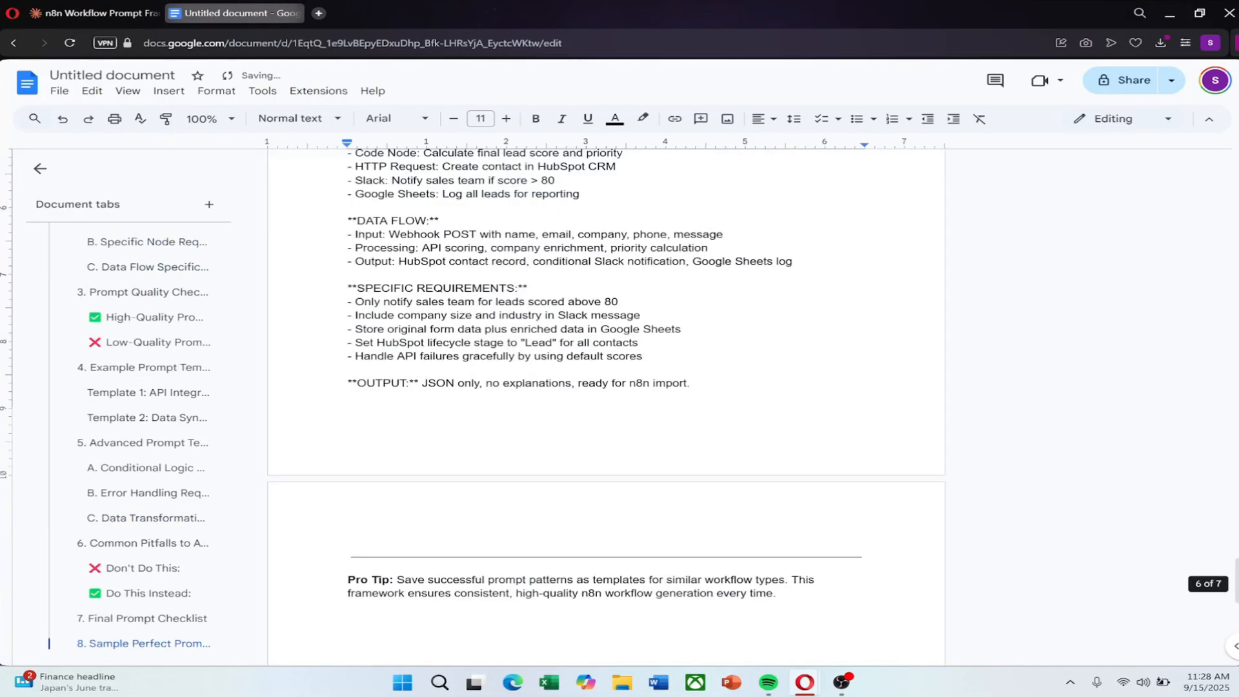
scroll(607, 406, "up", 20)
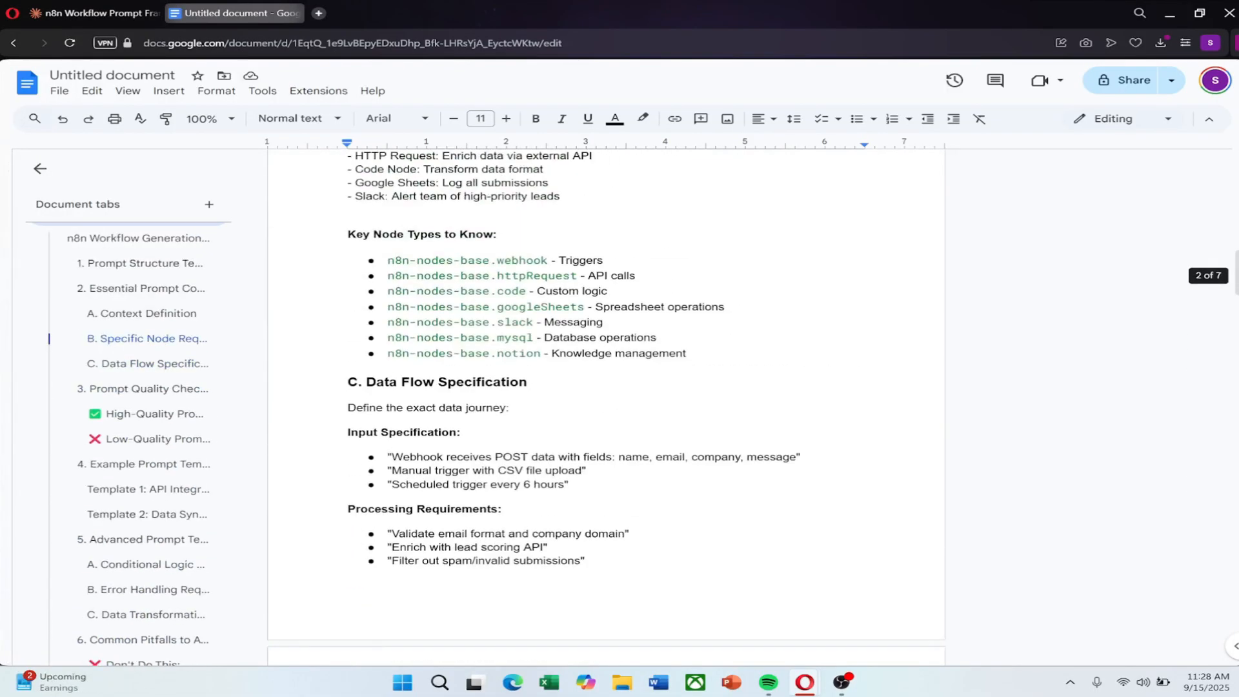
scroll(607, 406, "up", 10)
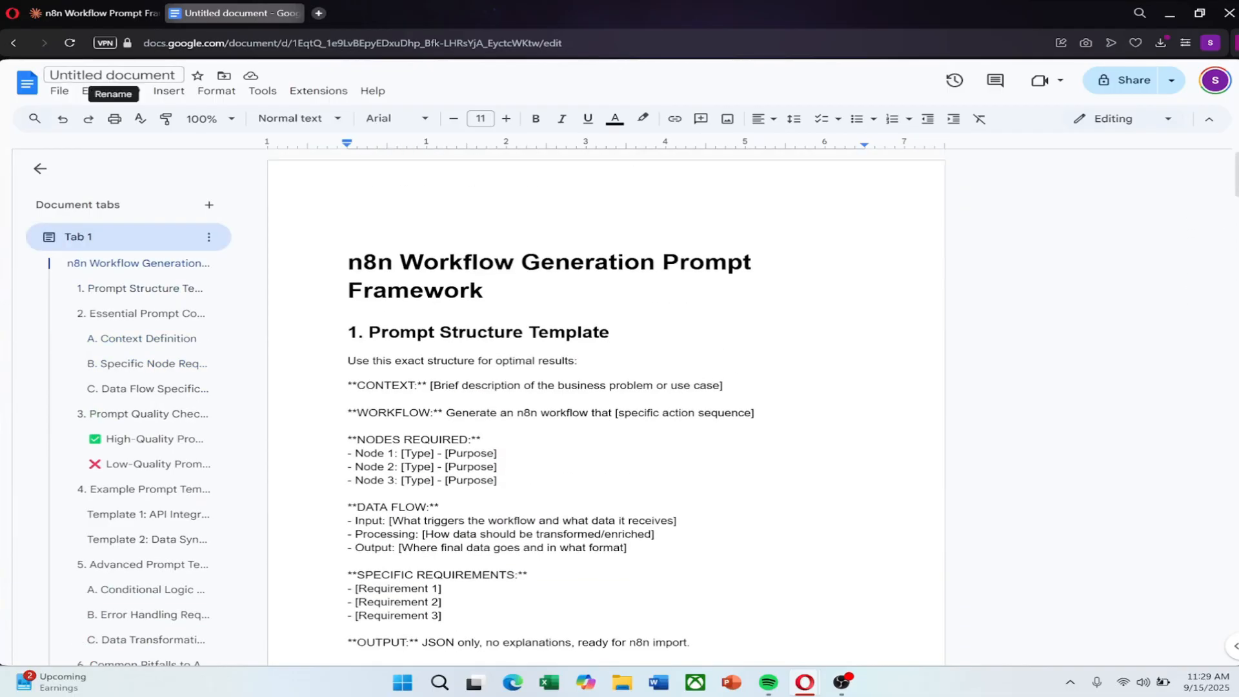
- Name the document "n8n Workflow Generation Prompt Framework" and download it as a PDF
left_click(113, 75)
left_click(59, 90)
mouse_move(78, 240)
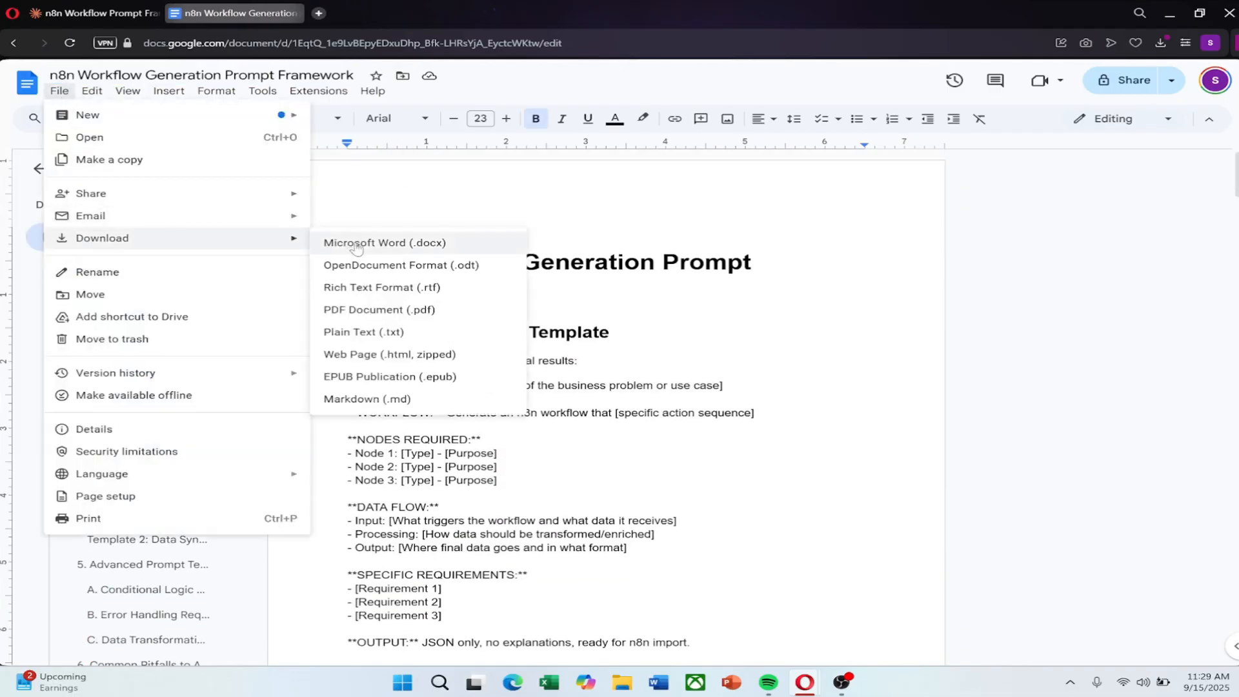
left_click(361, 308)
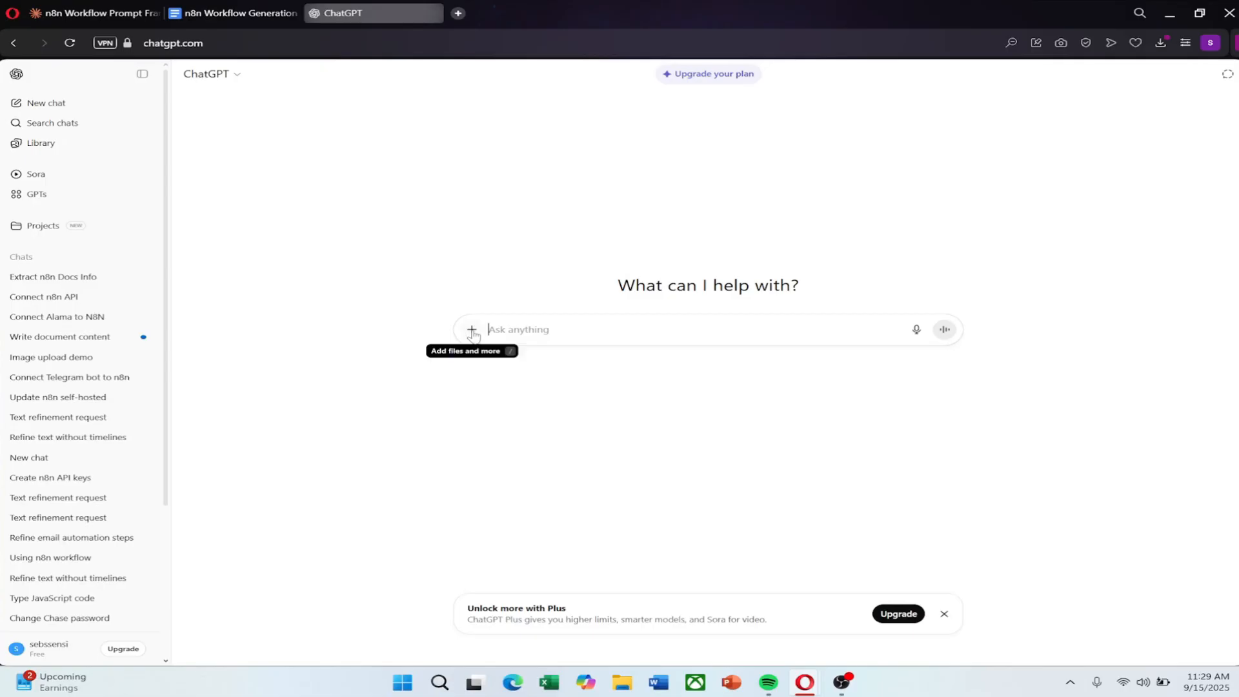
- Attach the downloaded n8n Workflow Generation Prompt Framework PDF to a new ChatGPT chat
left_click(472, 329)
left_click(519, 357)
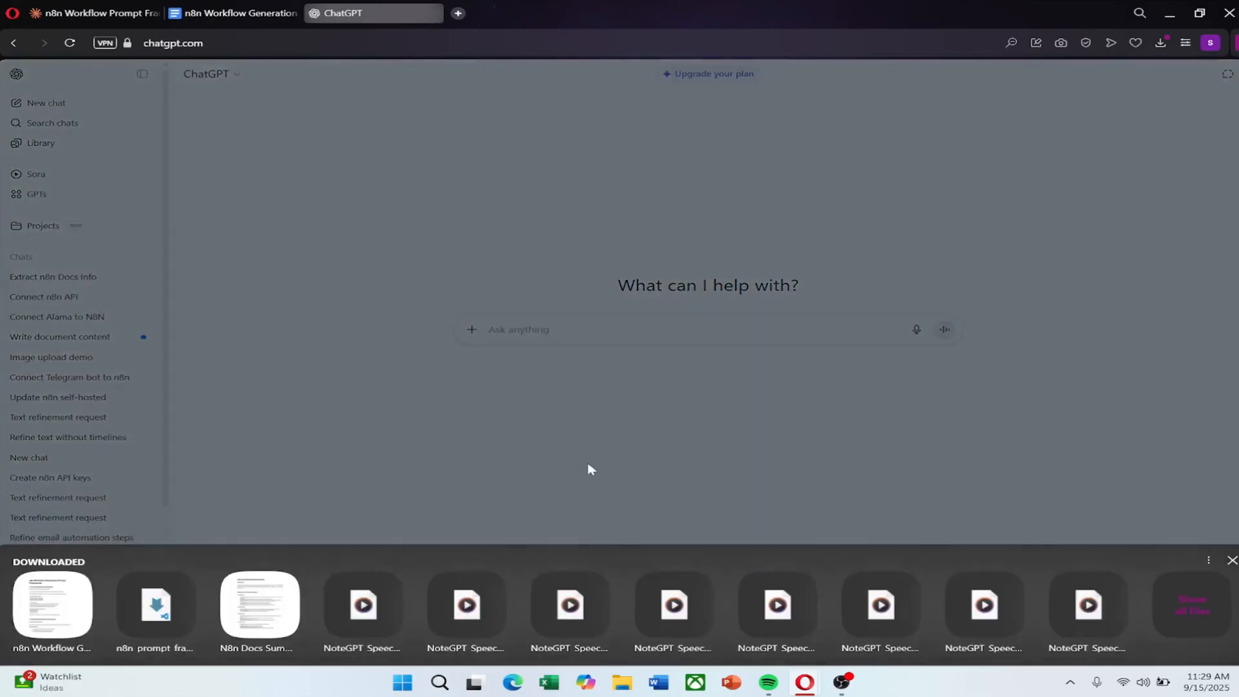
left_click(76, 584)
left_click(1199, 618)
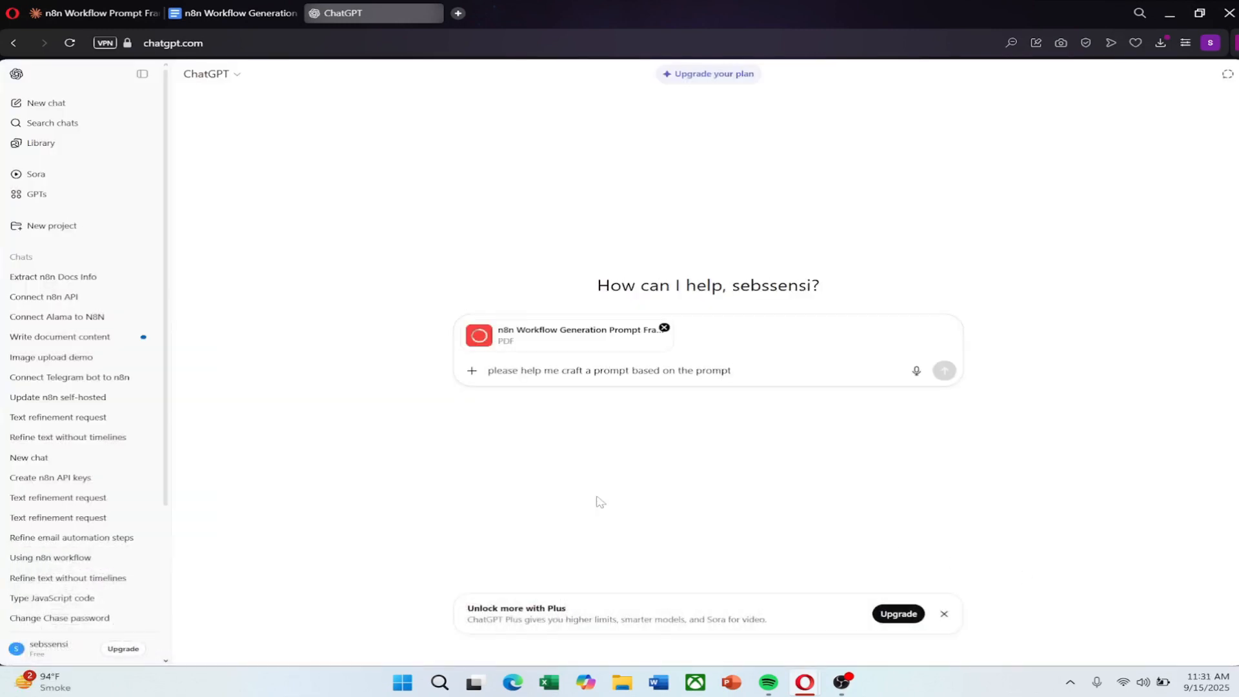
- Request a framework-based prompt for the n8n workflow builder agent, pasting in the daily 8:00 AM Gmail-to-Slack GPT-4 summary requirements, and send it
type("framework that i can share with my n8n workflow builder agent")
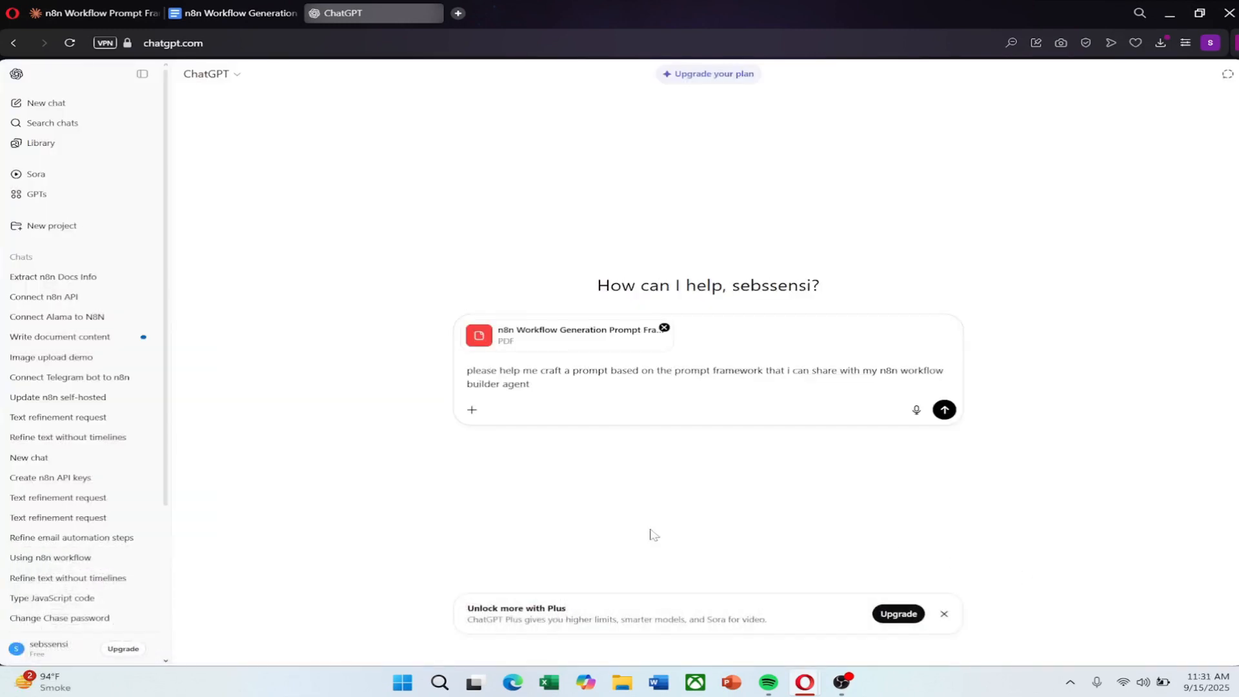
right_click(537, 386)
left_click(588, 512)
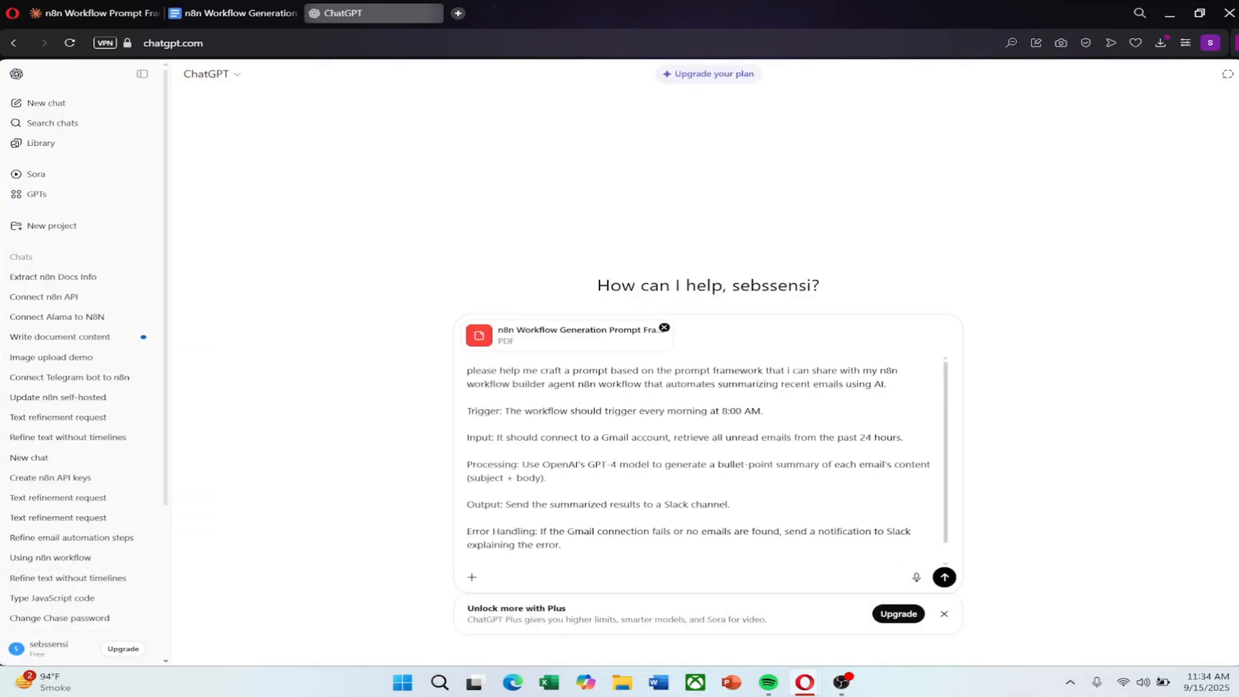
scroll(707, 459, "down", 1)
scroll(707, 459, "up", 1)
scroll(707, 459, "down", 1)
scroll(707, 459, "up", 1)
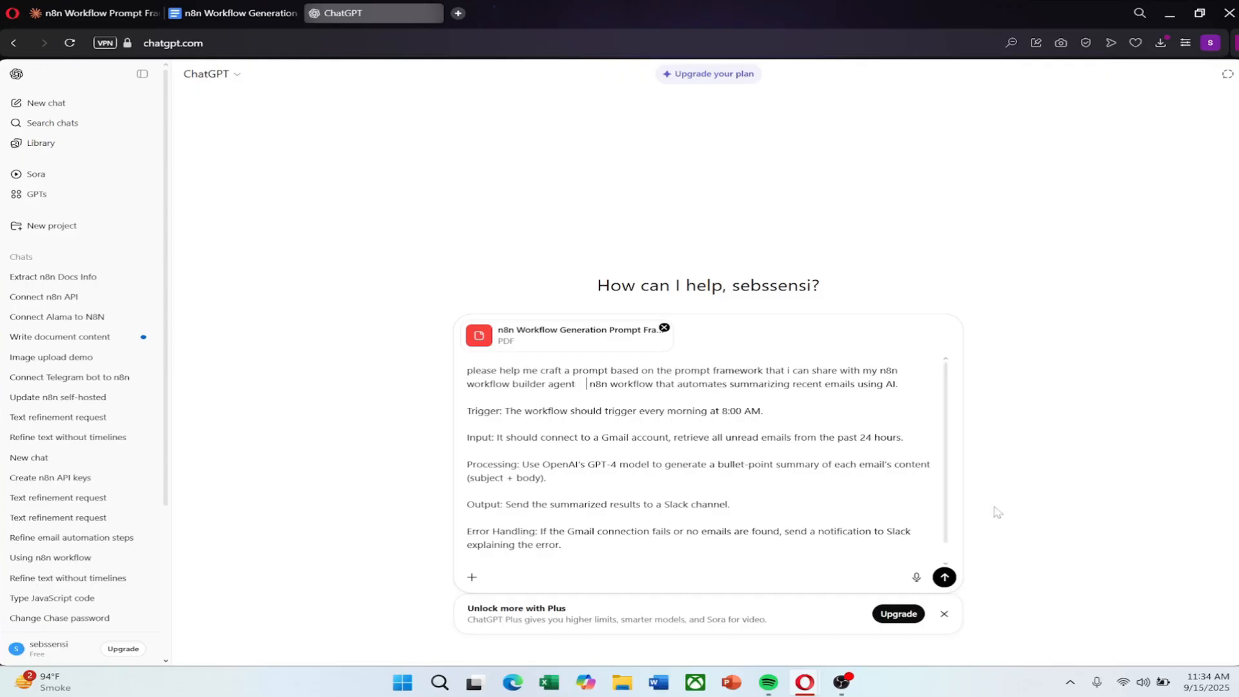
left_click(944, 577)
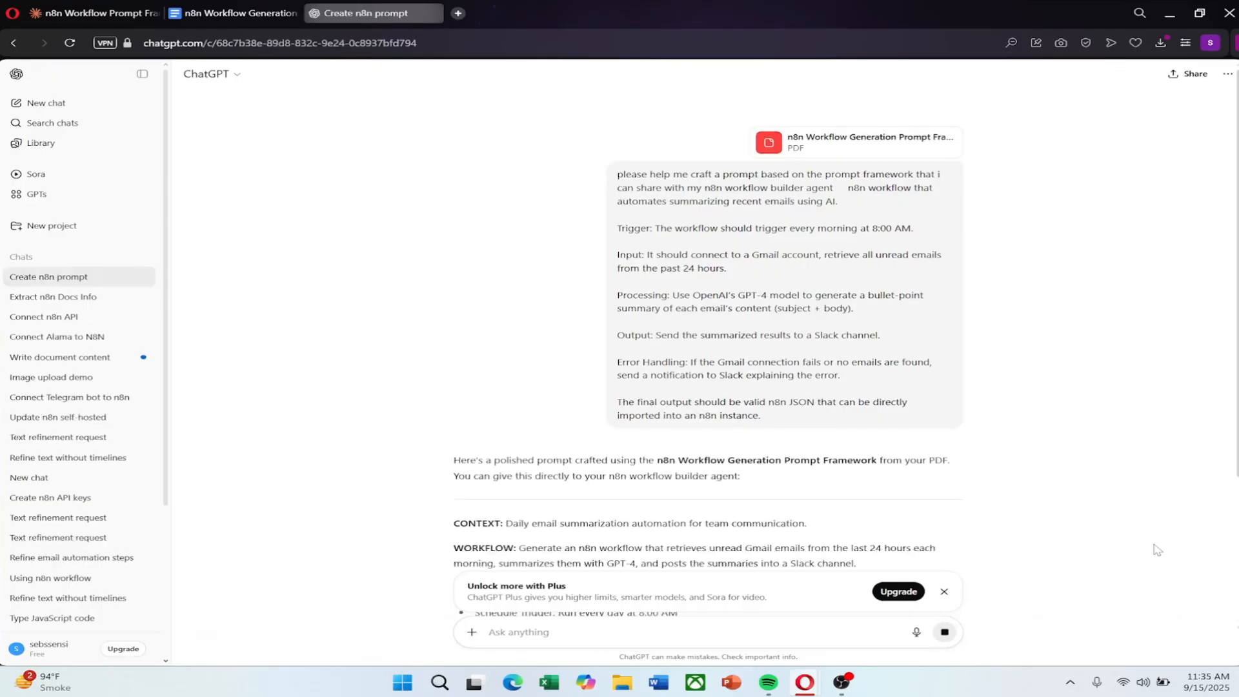
- Review the crafted prompt in the reply and copy it from the CONTEXT line through the OUTPUT line
scroll(1157, 549, "down", 5)
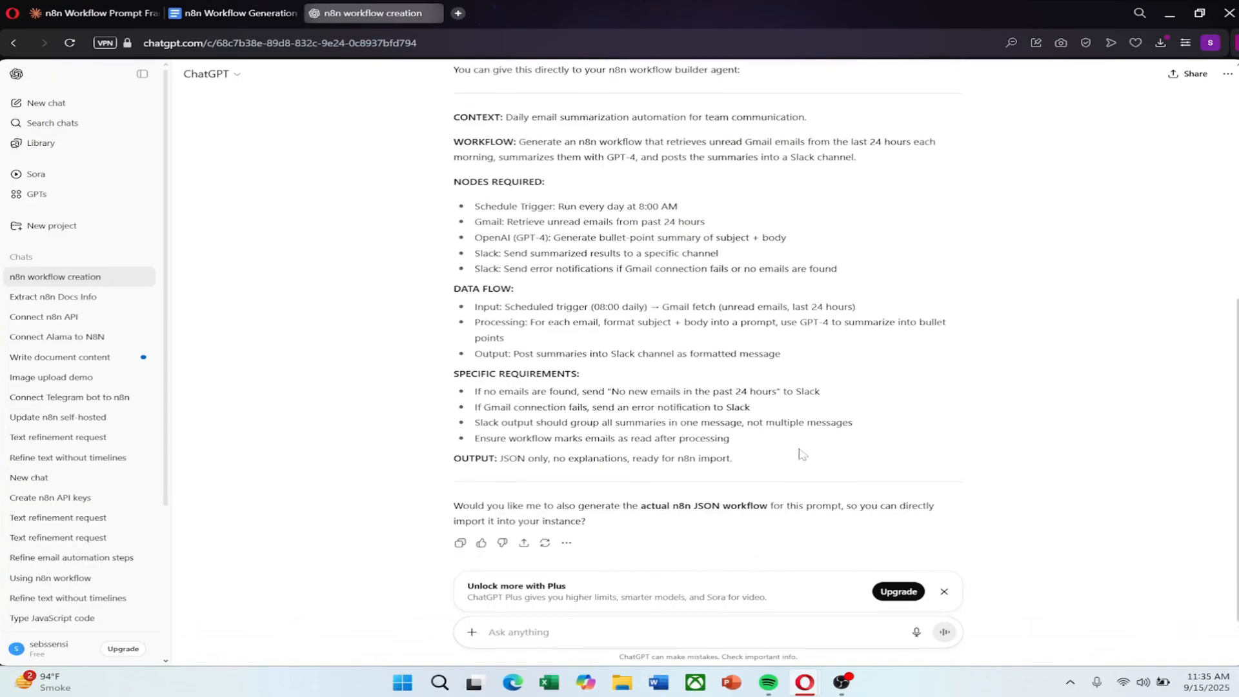
scroll(799, 454, "up", 6)
scroll(799, 454, "down", 6)
scroll(799, 454, "up", 2)
left_click_drag(434, 256, 970, 471)
scroll(953, 432, "down", 2)
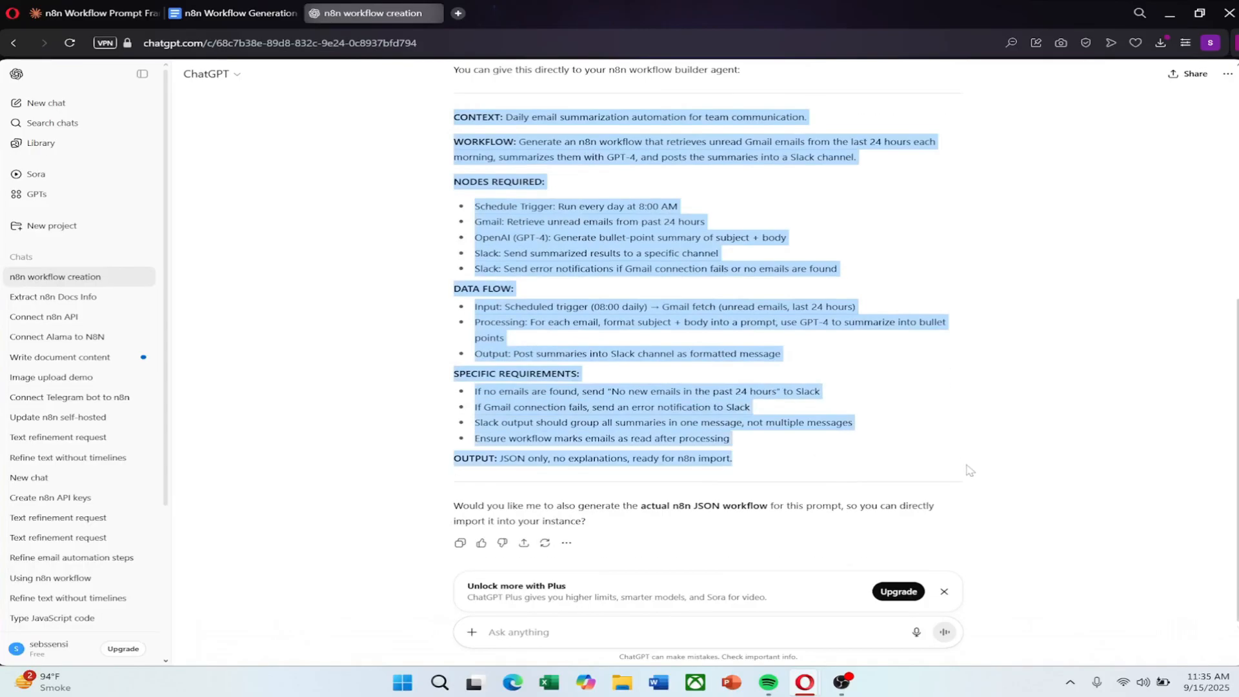
right_click(661, 415)
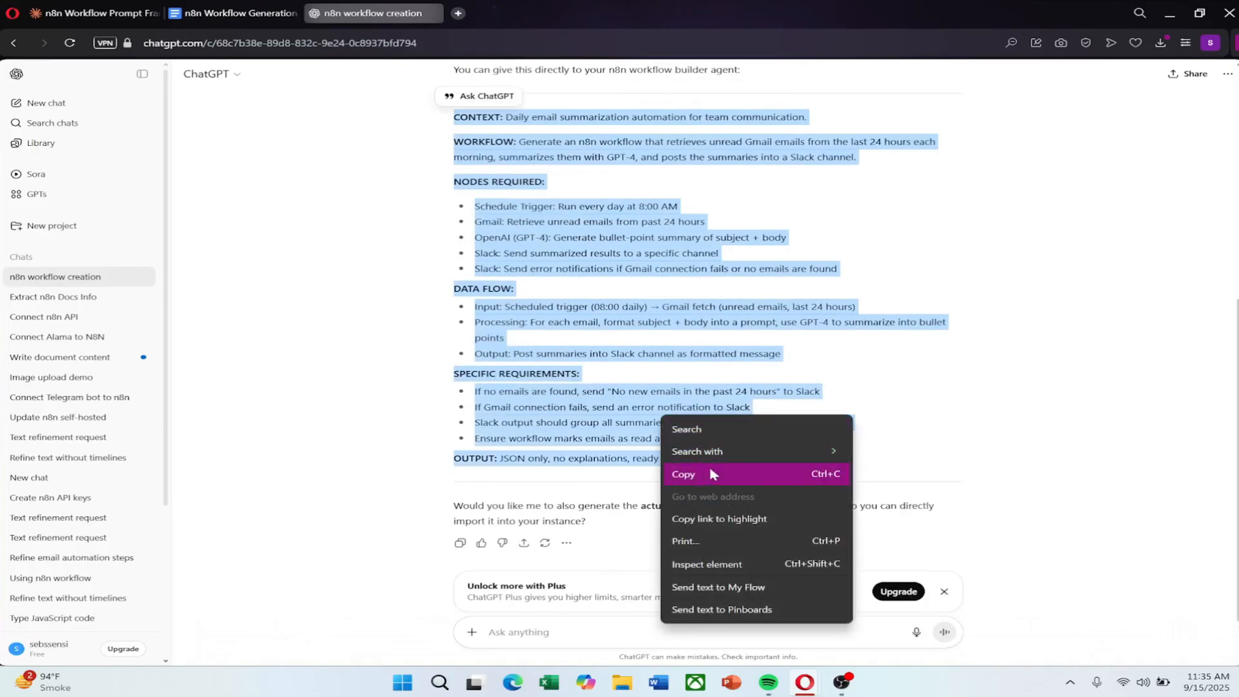
left_click(712, 474)
- Switch back to Claude and open the n8n workflow builder project
left_click(97, 13)
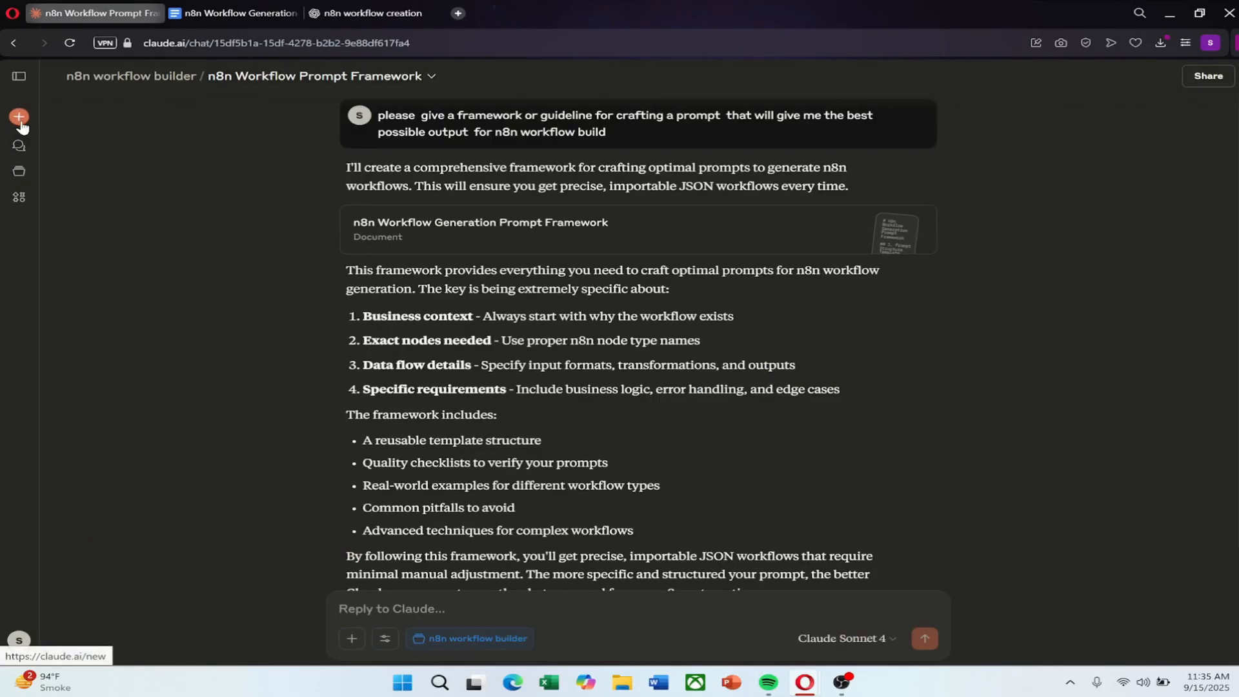
left_click(19, 118)
left_click(15, 171)
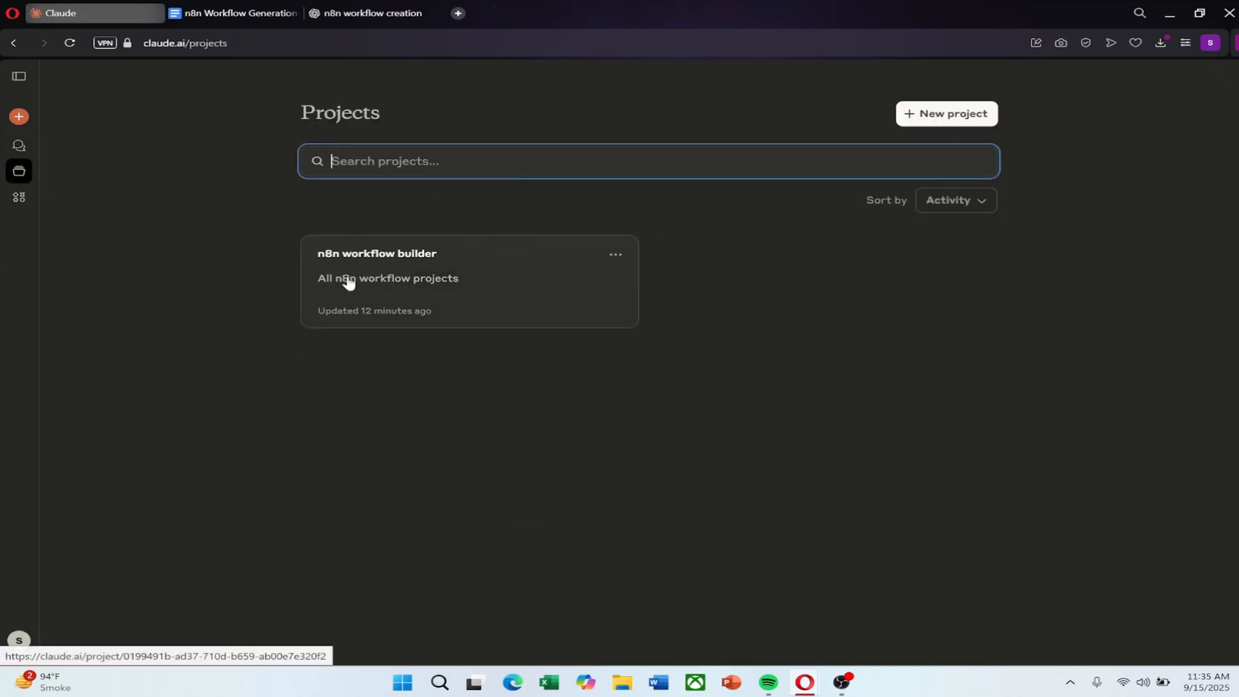
left_click(509, 278)
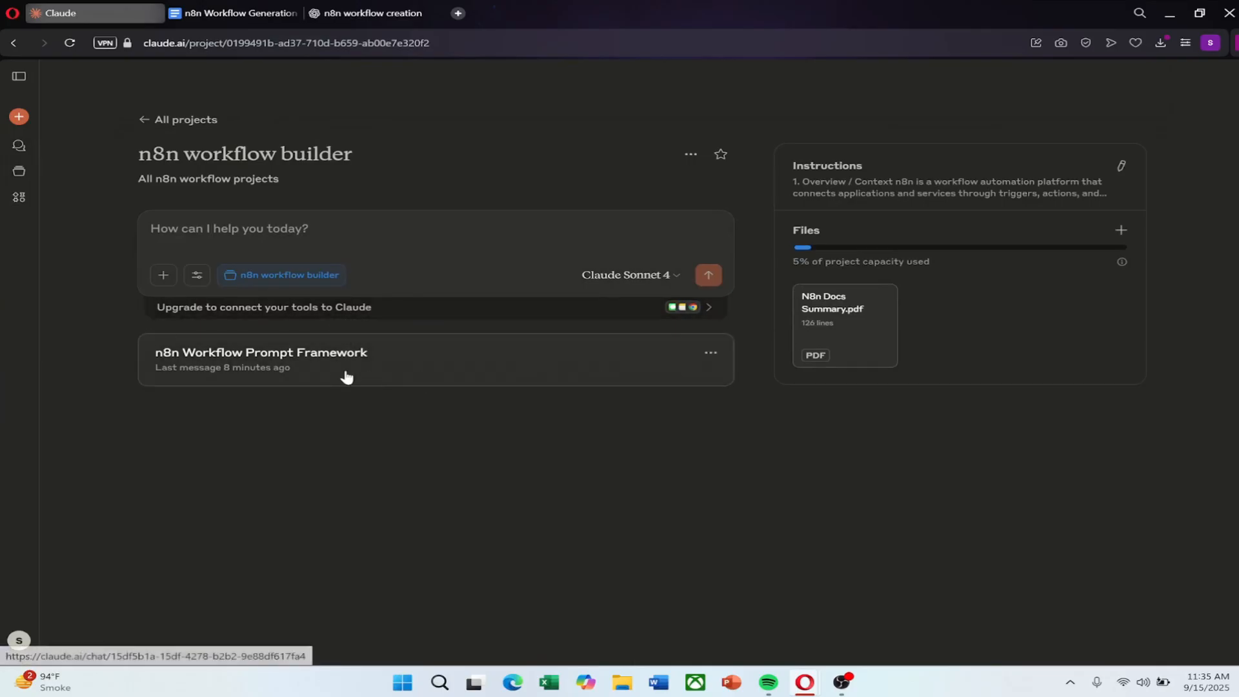
- Paste the crafted Gmail-to-Slack email summary prompt into a new chat in the n8n workflow builder project and send it
right_click(188, 234)
left_click(210, 355)
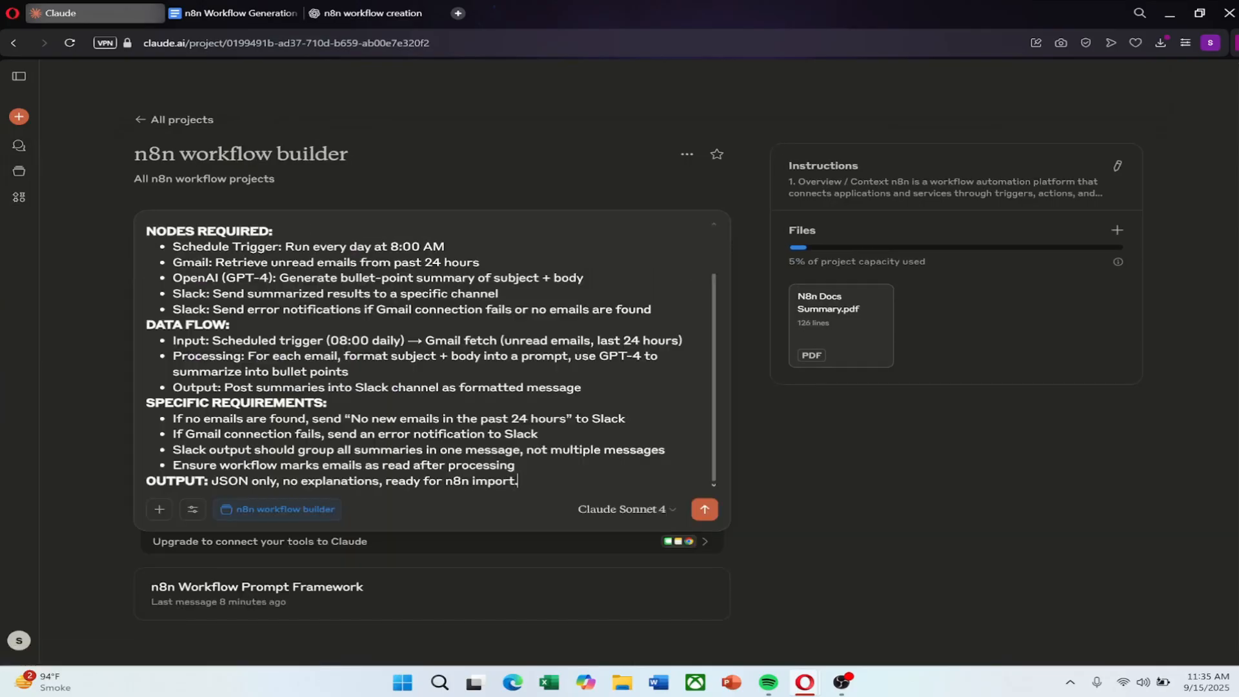
key("Return")
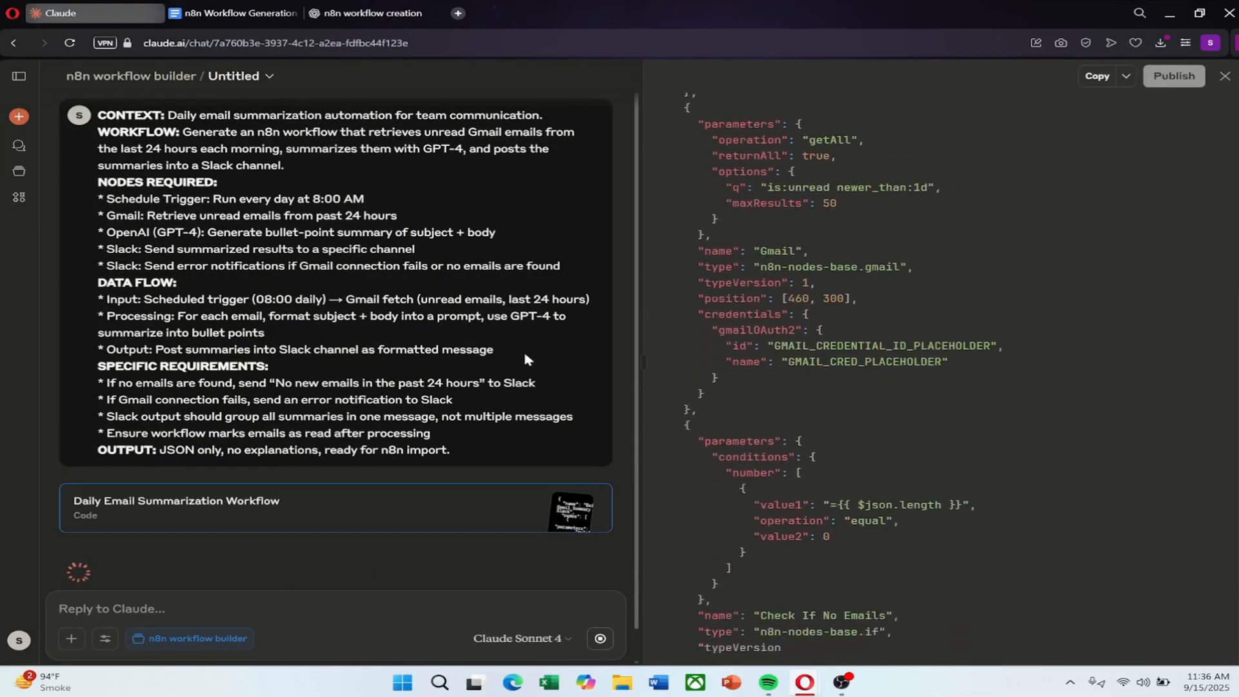
- Download the generated Daily Email Summarization Workflow code as a file
left_click(519, 638)
left_click(598, 560)
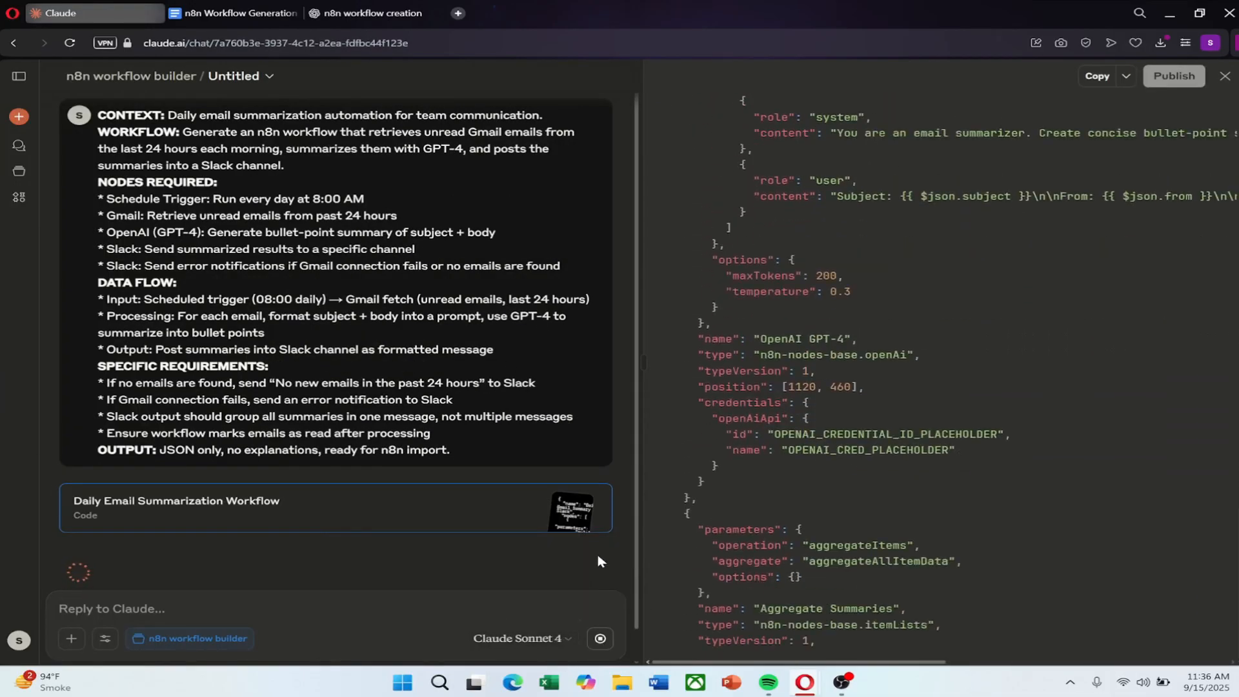
left_click(1126, 76)
left_click(1068, 126)
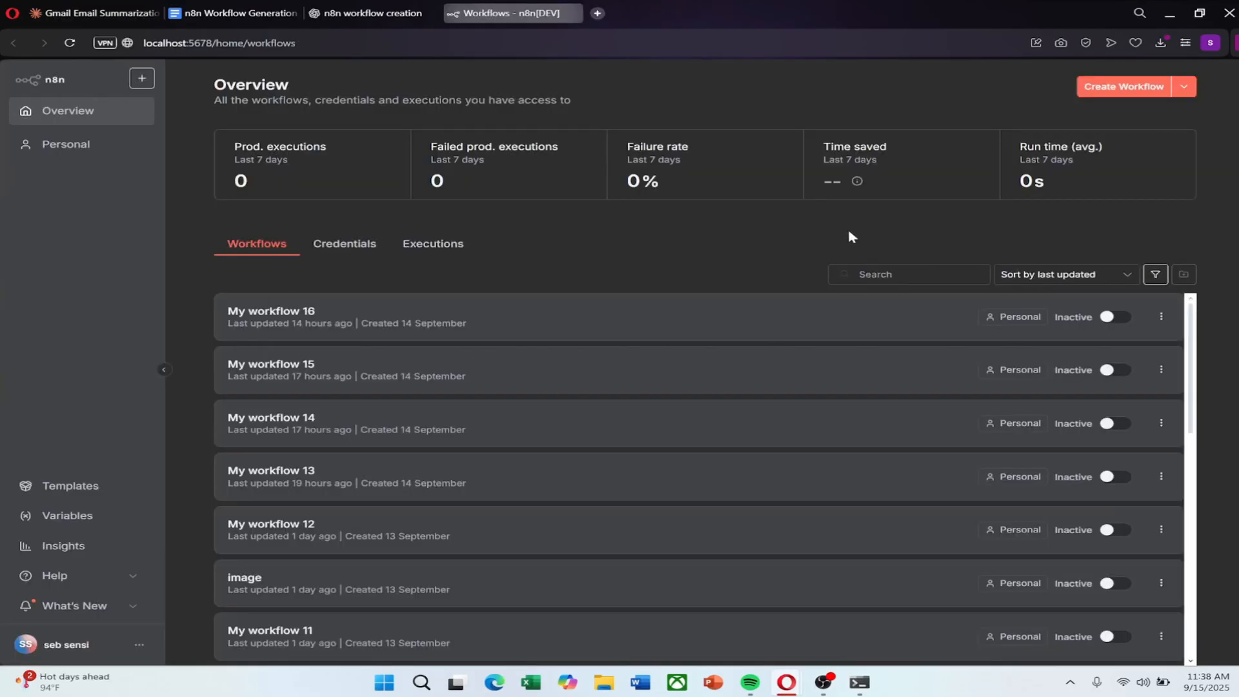
- In n8n, create a new workflow and import the downloaded email summary file into it
left_click(1123, 87)
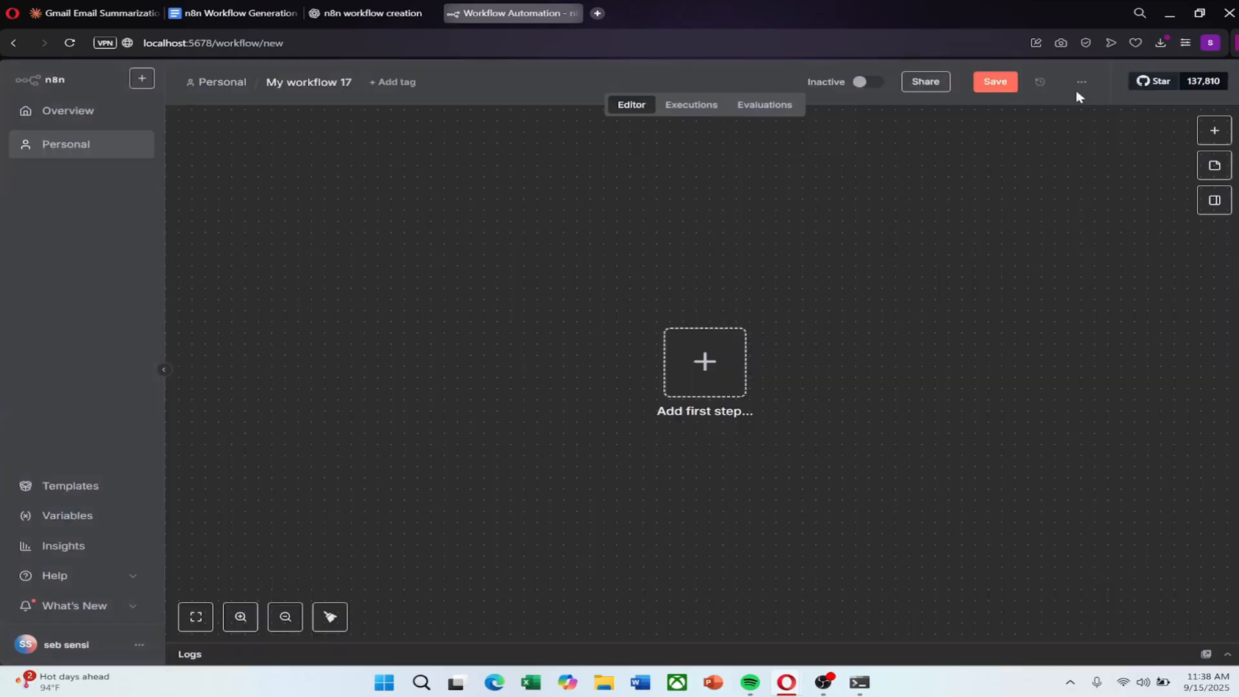
left_click(1082, 82)
left_click(1063, 204)
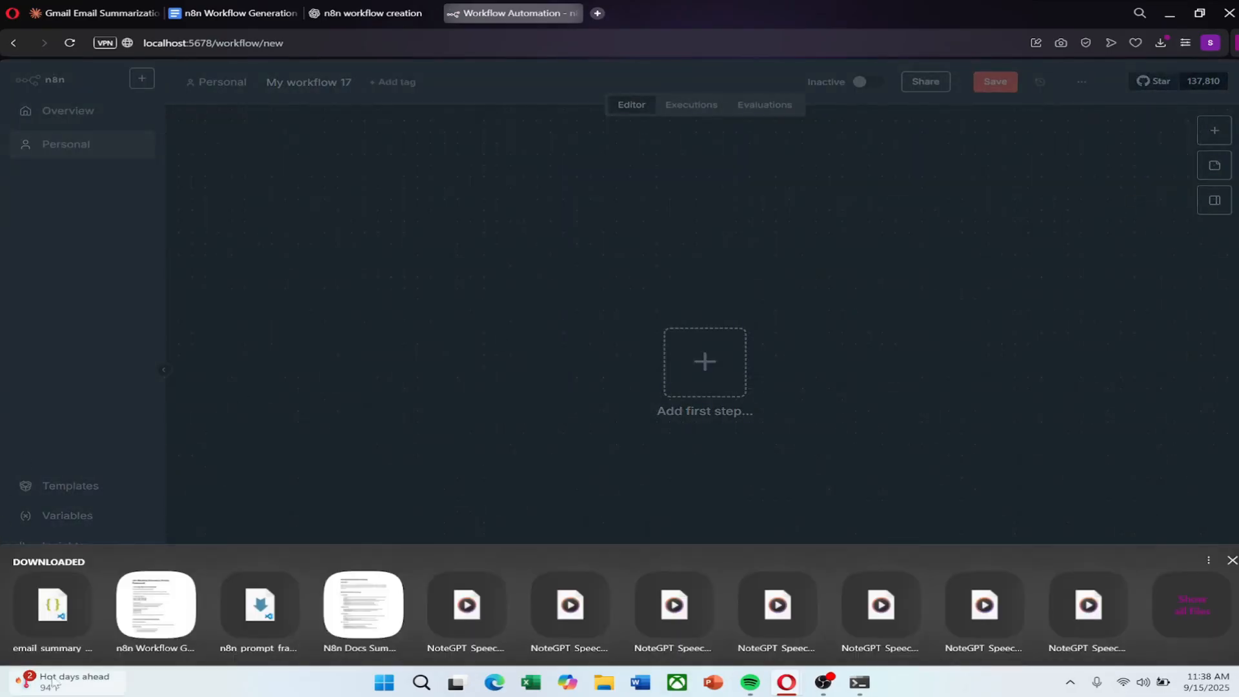
left_click(53, 606)
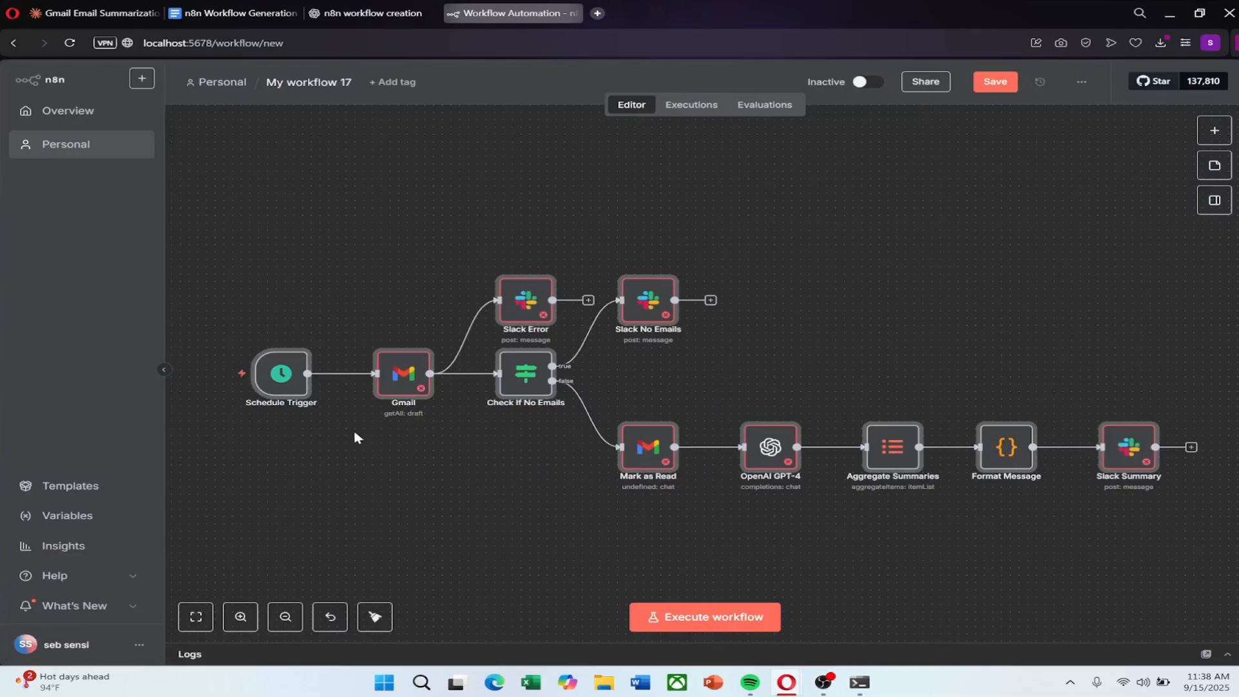
- Examine the imported workflow's node layout and the parameters of the Schedule Trigger and Check If No Emails nodes
scroll(663, 435, "down", 3)
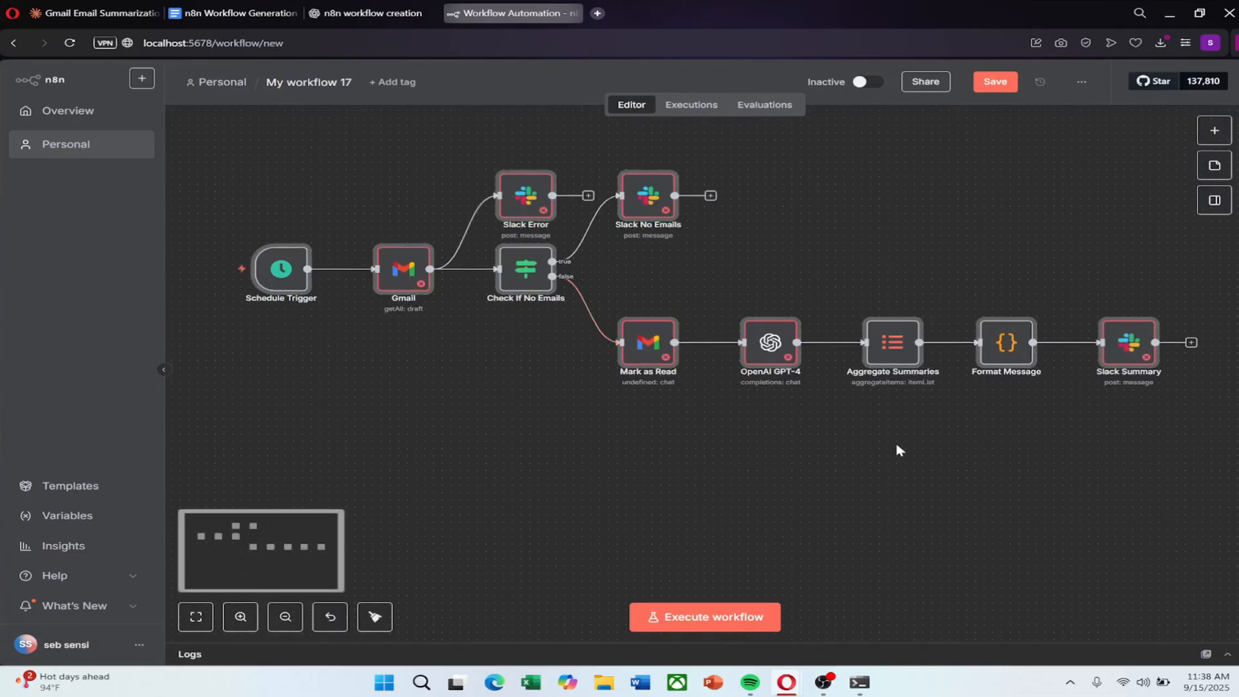
scroll(899, 451, "up", 3)
scroll(1097, 488, "down", 1)
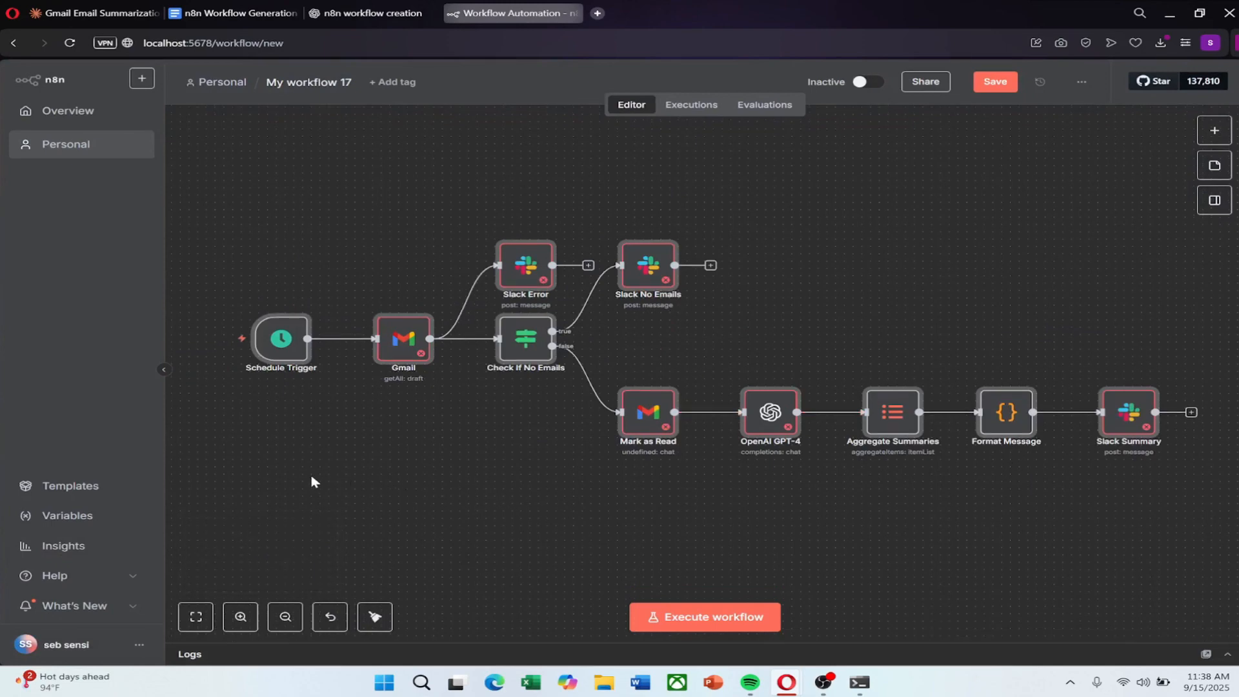
scroll(602, 476, "down", 1)
scroll(960, 486, "up", 1)
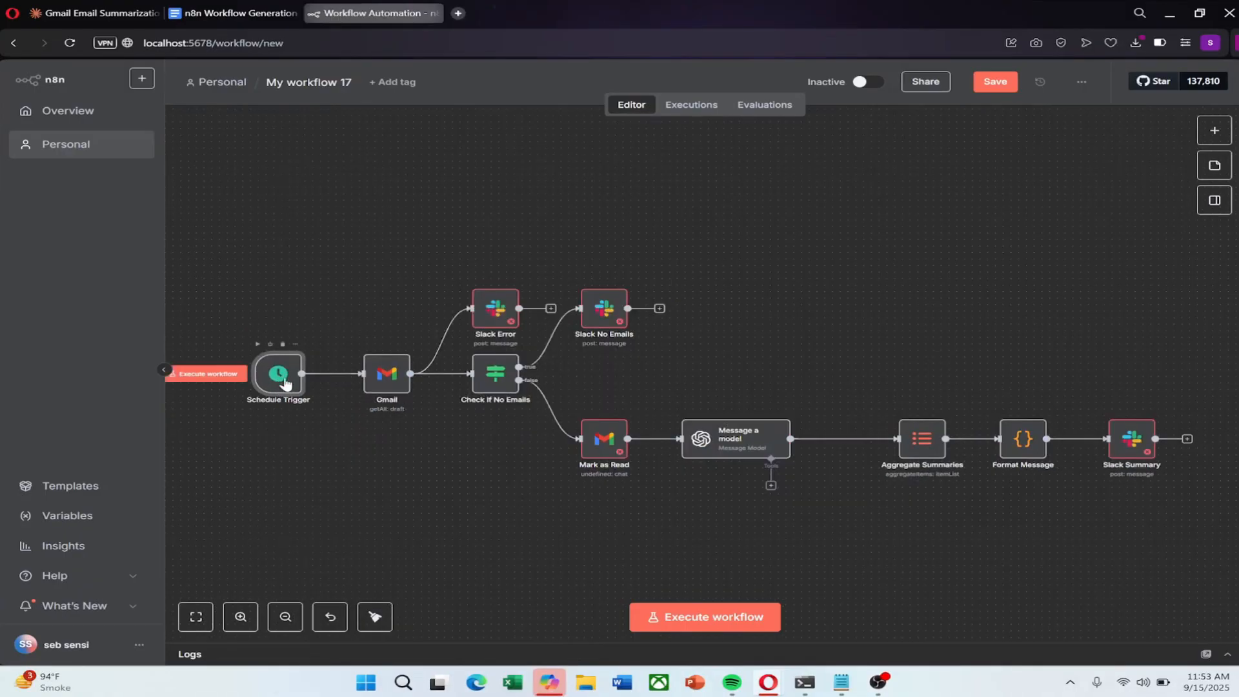
double_click(277, 374)
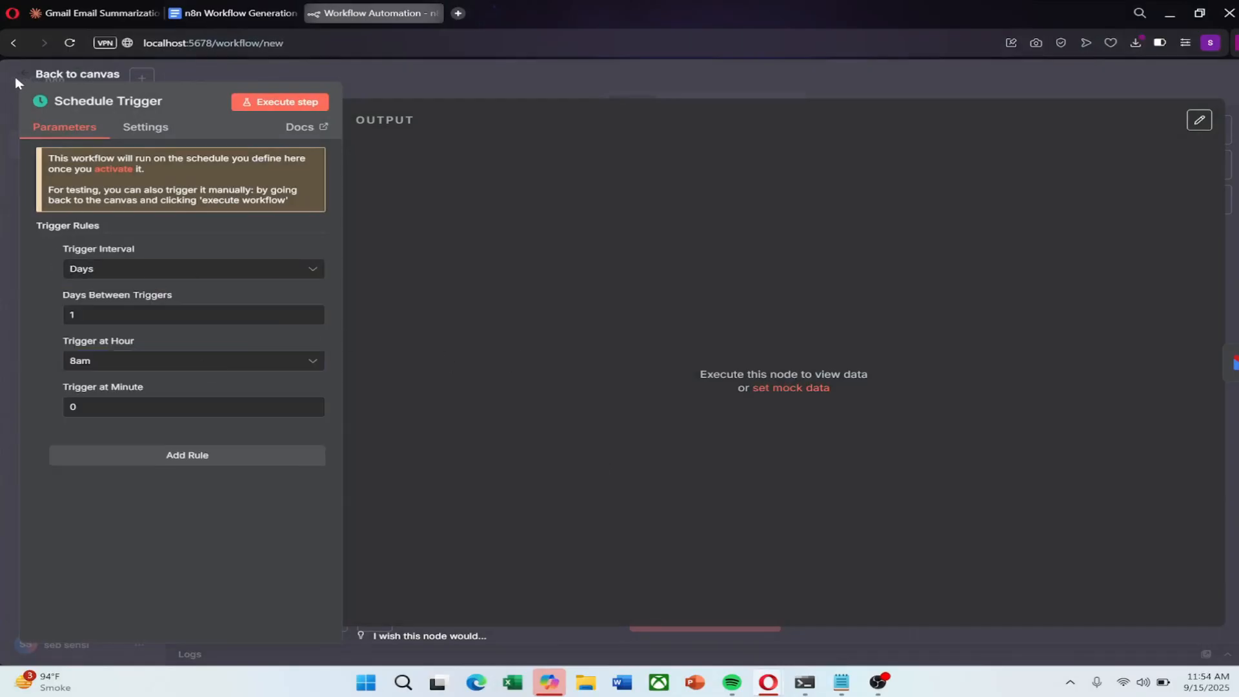
left_click(24, 76)
double_click(520, 376)
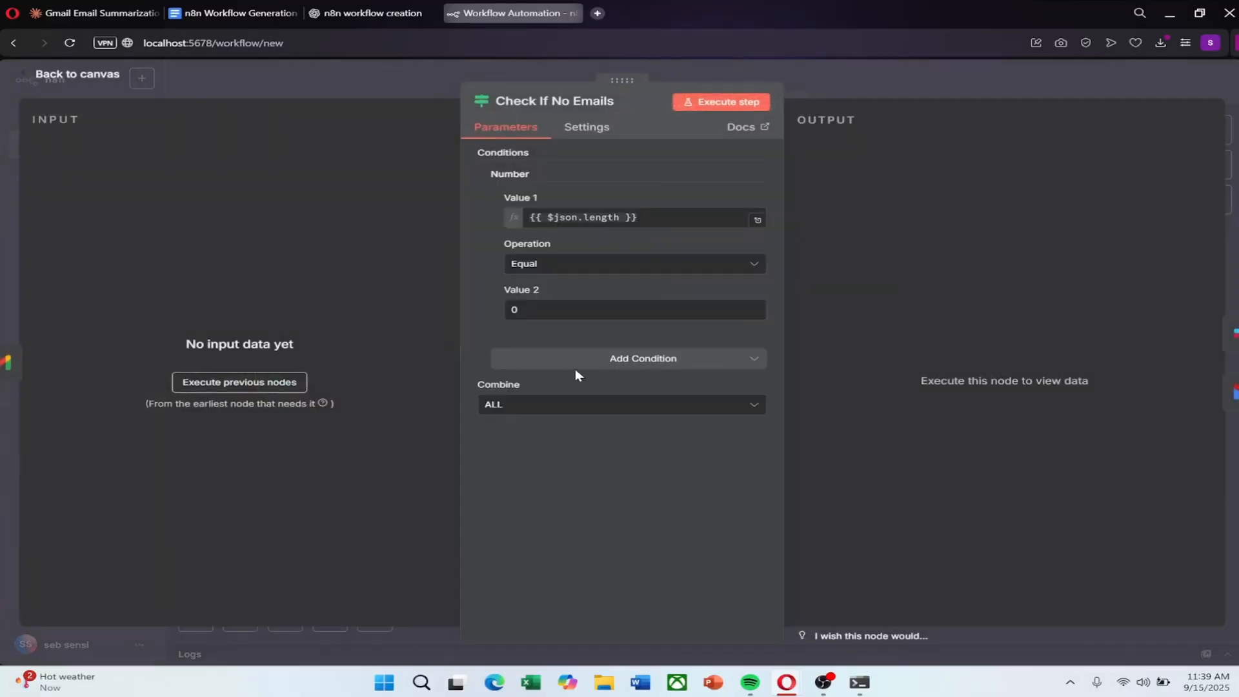
left_click(25, 82)
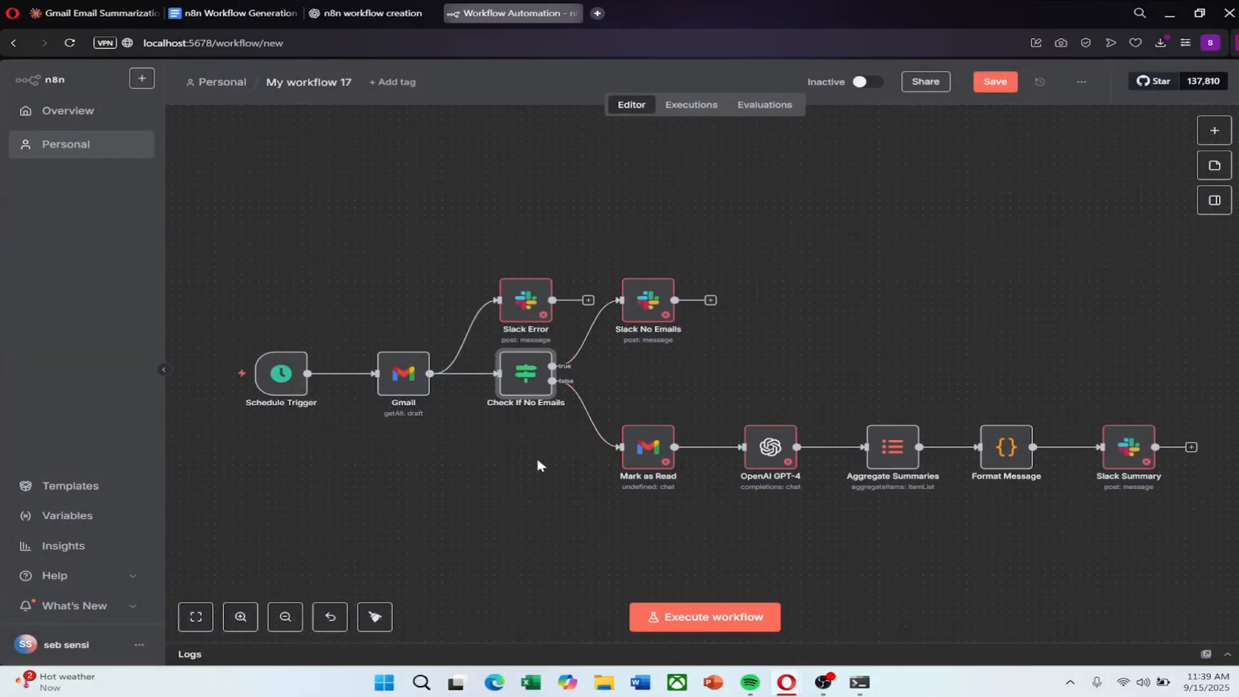
- Set the Gmail node's credential to the Gmail account that uses the Gmail OAuth2 API and return to the canvas
double_click(403, 372)
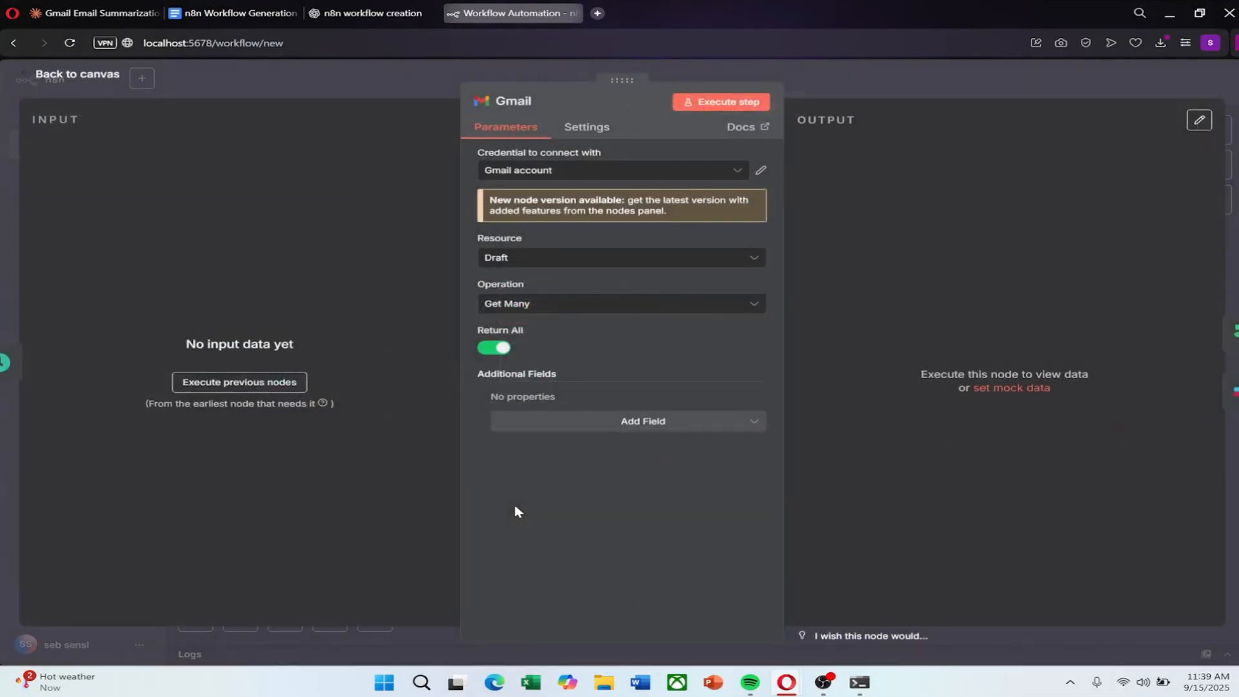
left_click(573, 170)
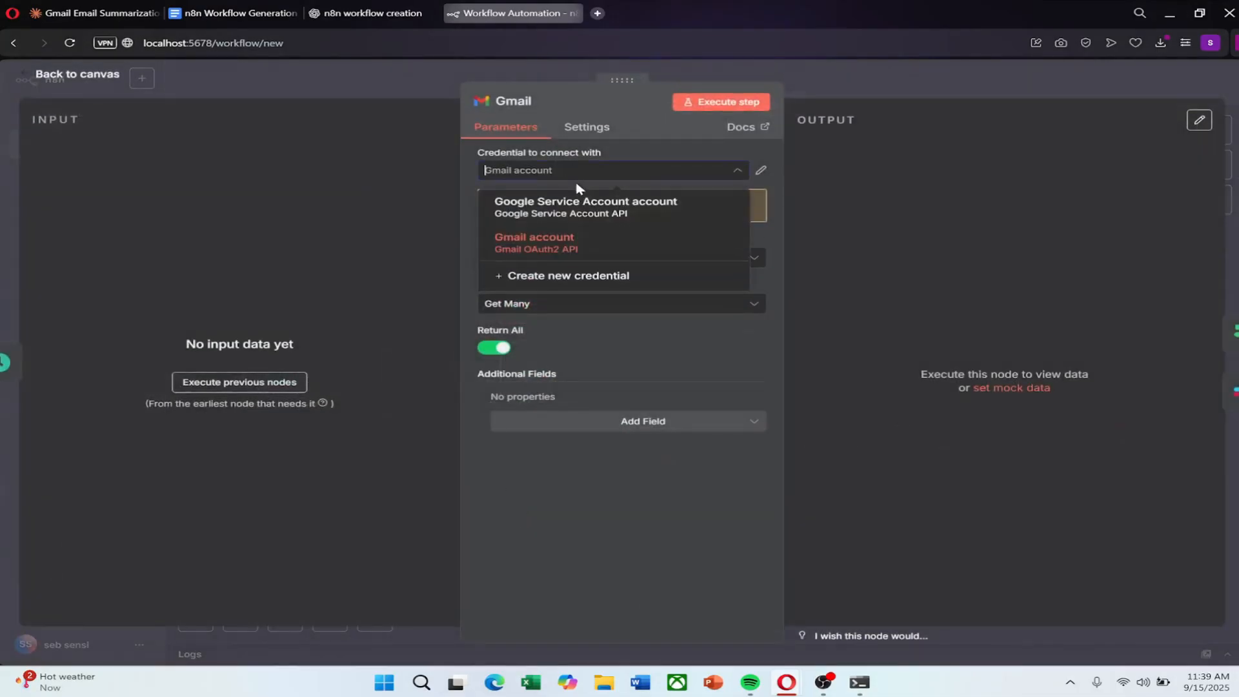
left_click(547, 244)
left_click(34, 78)
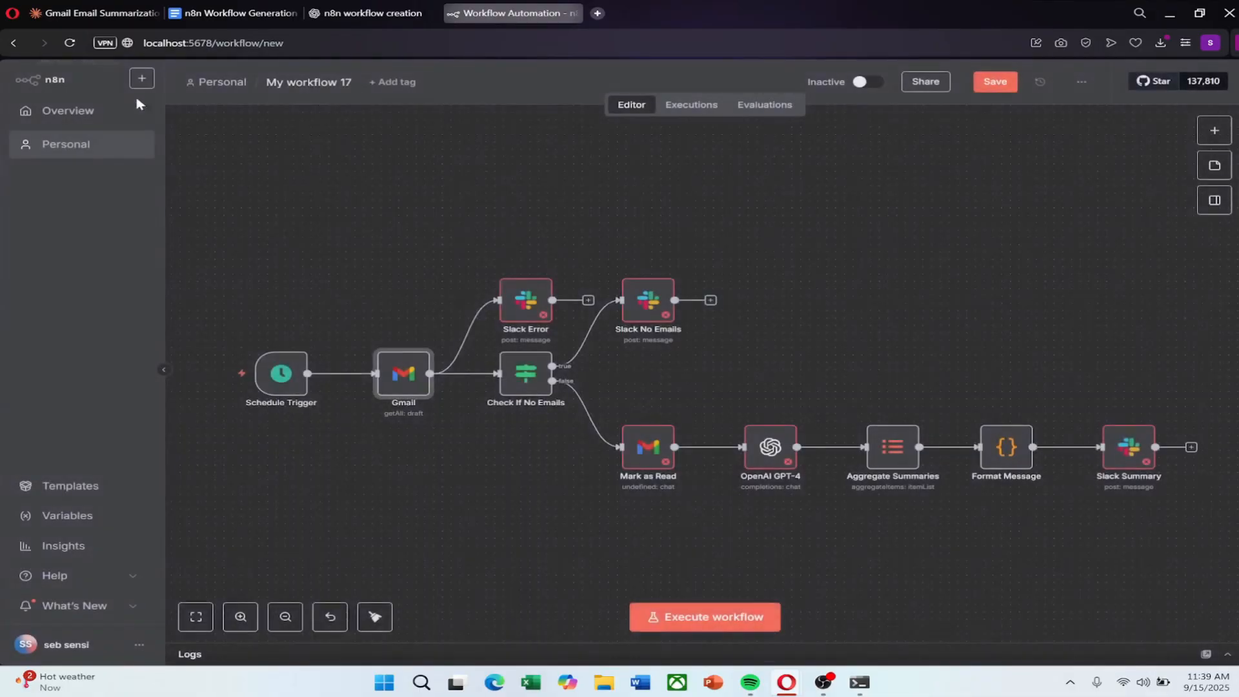
- Replace the OpenAI GPT-4 node between Mark as Read and Aggregate Summaries with an OpenAI Message a model node using GPT-4.1
left_click(776, 380)
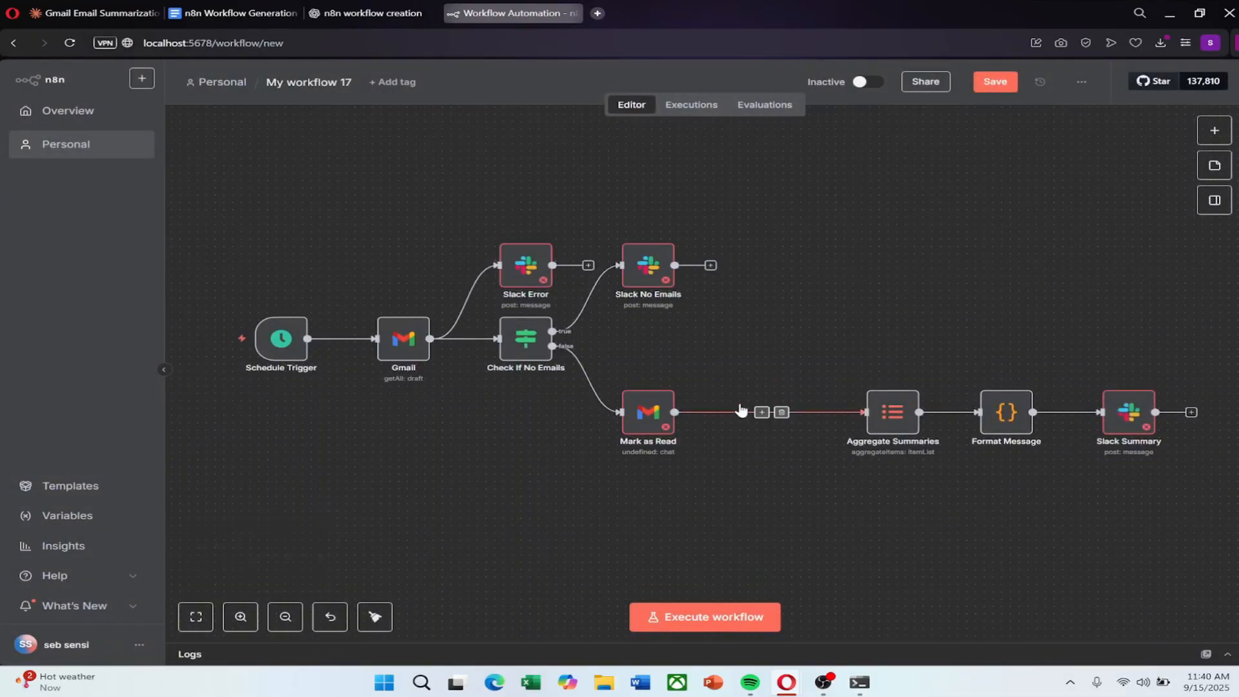
left_click(762, 412)
left_click(1058, 230)
left_click(1014, 384)
scroll(1096, 451, "down", 1)
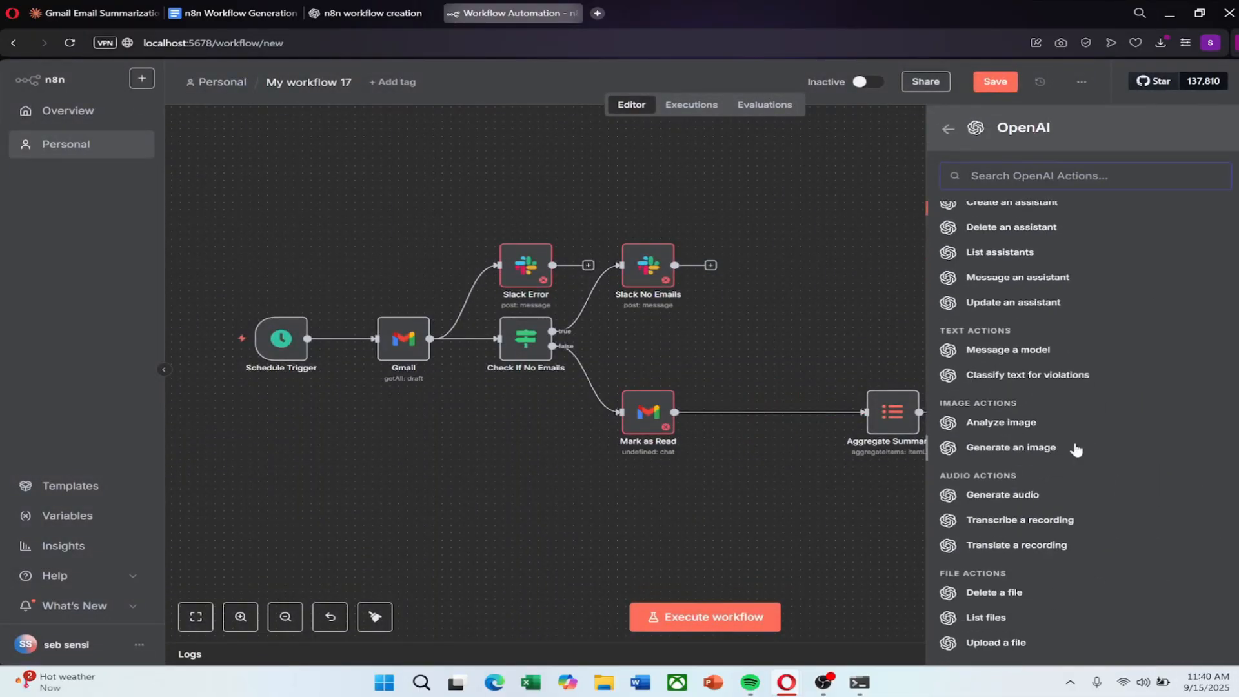
left_click(1025, 355)
left_click(565, 310)
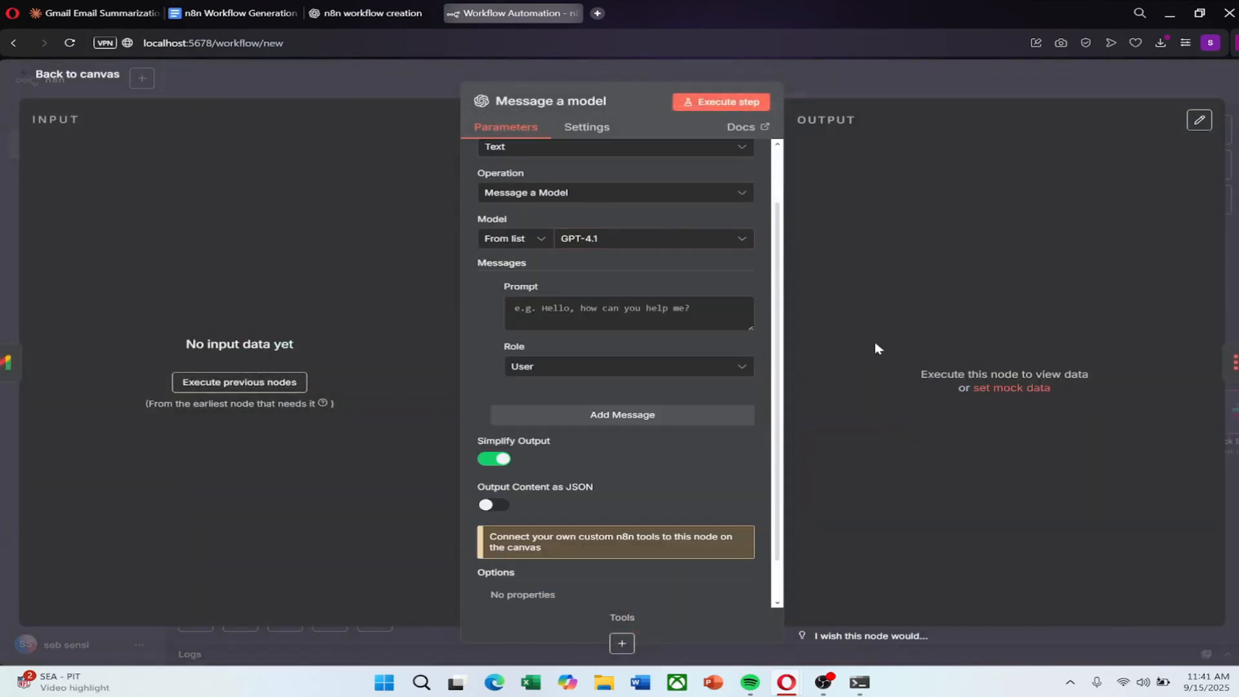
left_click(29, 76)
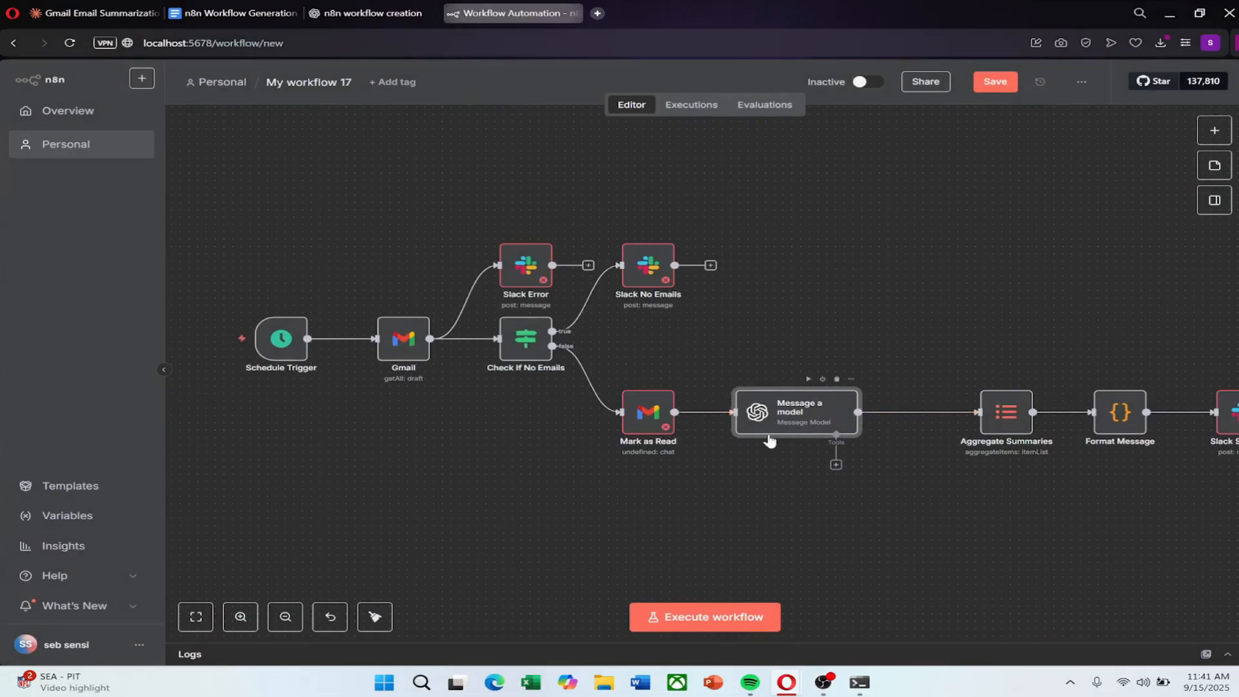
- Open the Format Message node and review its JavaScript code
scroll(863, 444, "down", 2)
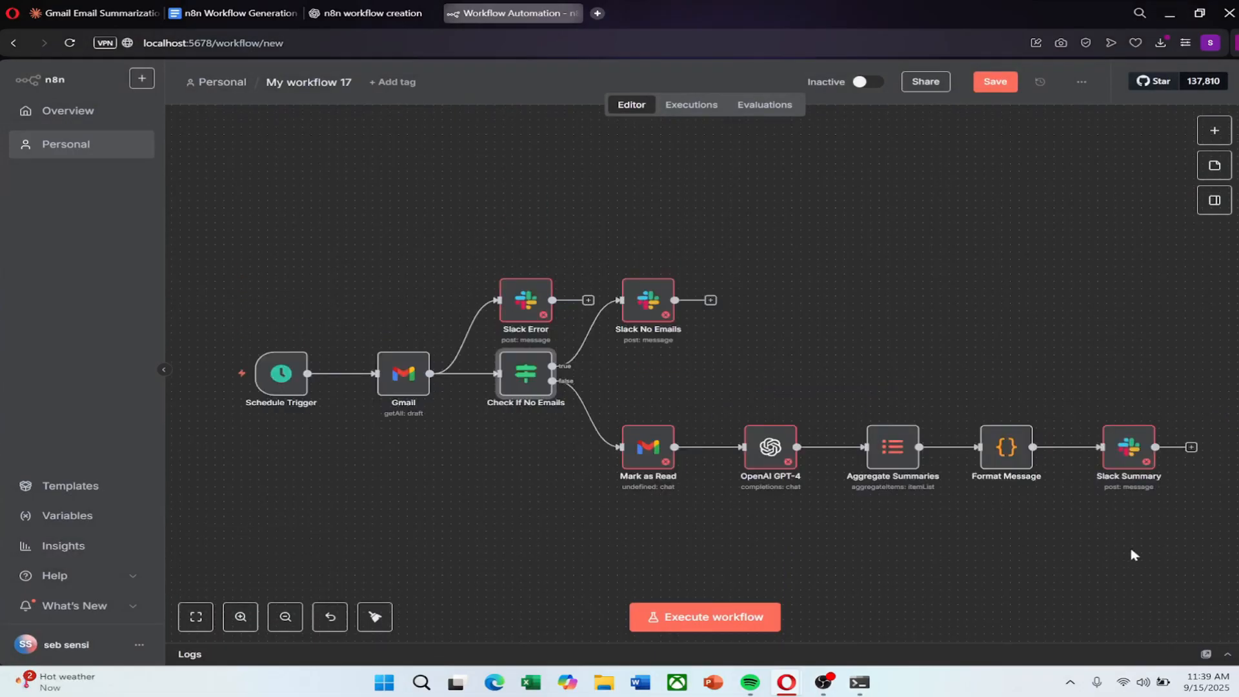
double_click(1007, 447)
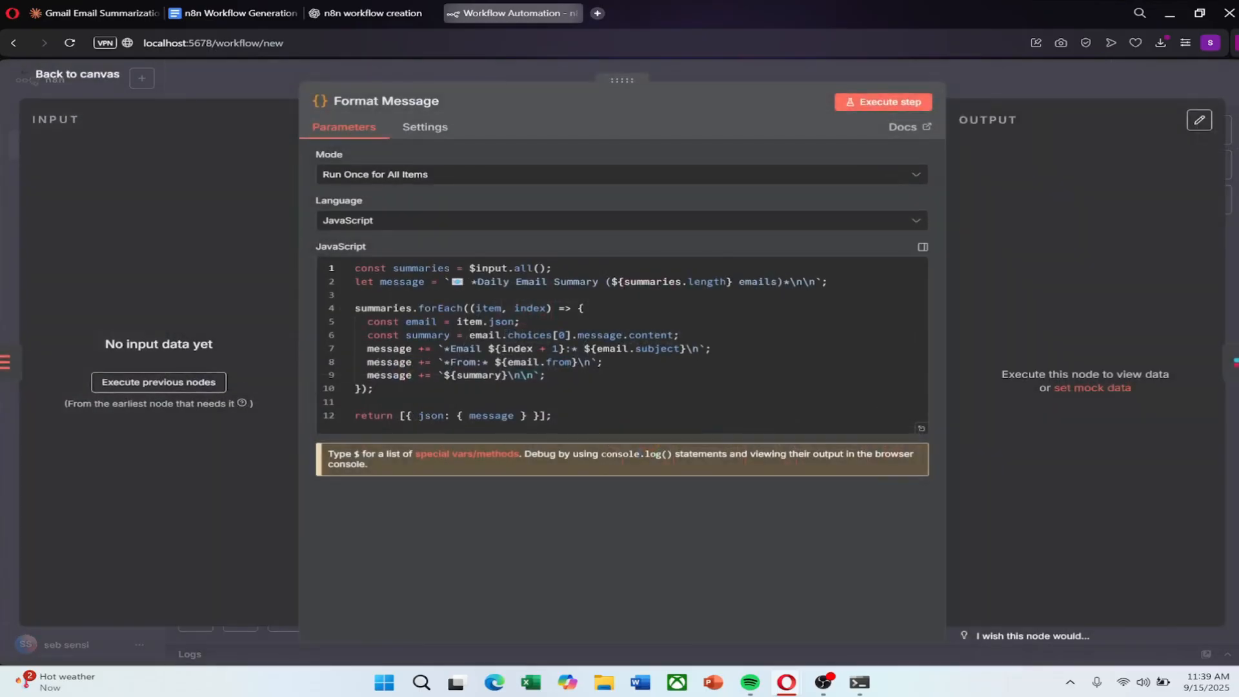